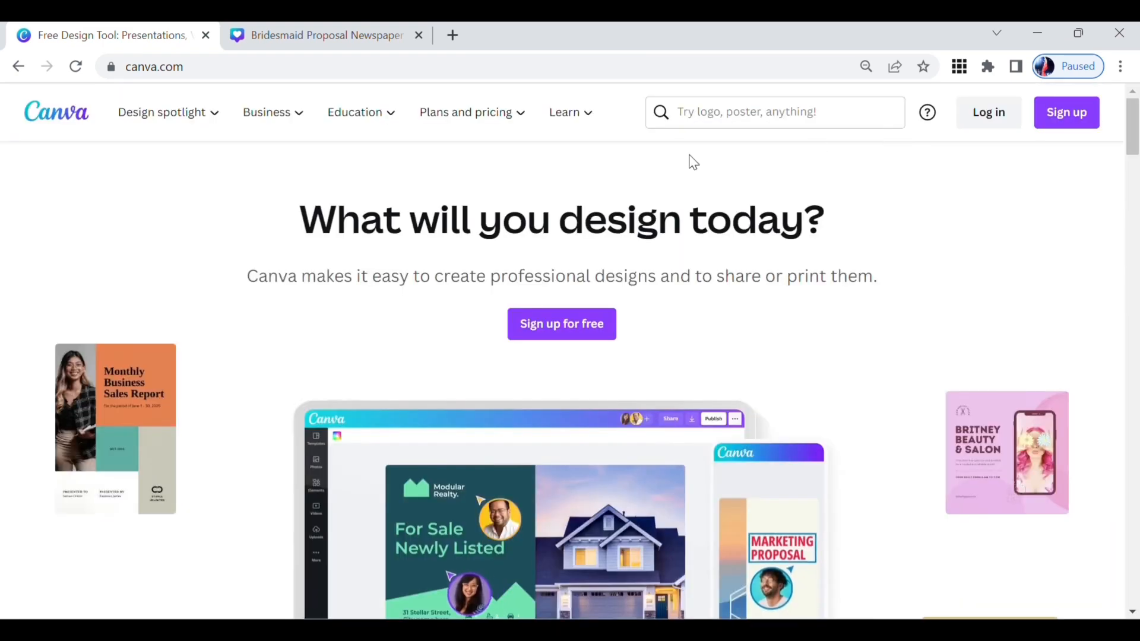
Step: Log in to Canva, and on the Etsy listing add the Bridesmaid Proposal Newspaper Design template to the cart
{"action": "left_click", "coordinate": [974, 125]}
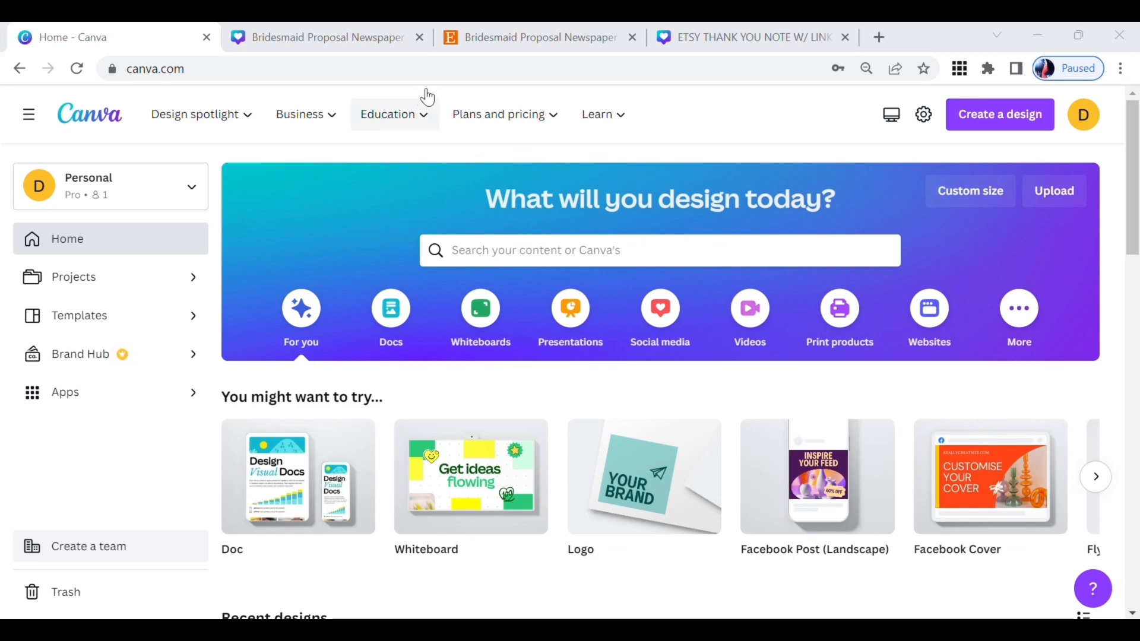
{"action": "left_click", "coordinate": [454, 39]}
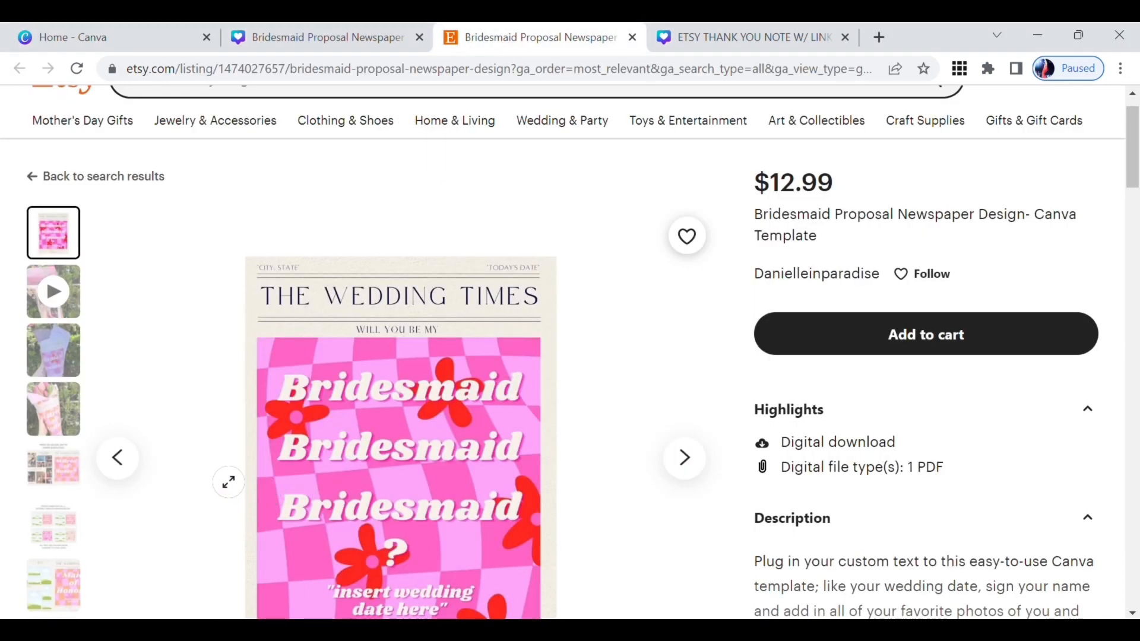
{"action": "scroll", "coordinate": [198, 305], "scroll_direction": "up", "scroll_amount": 1}
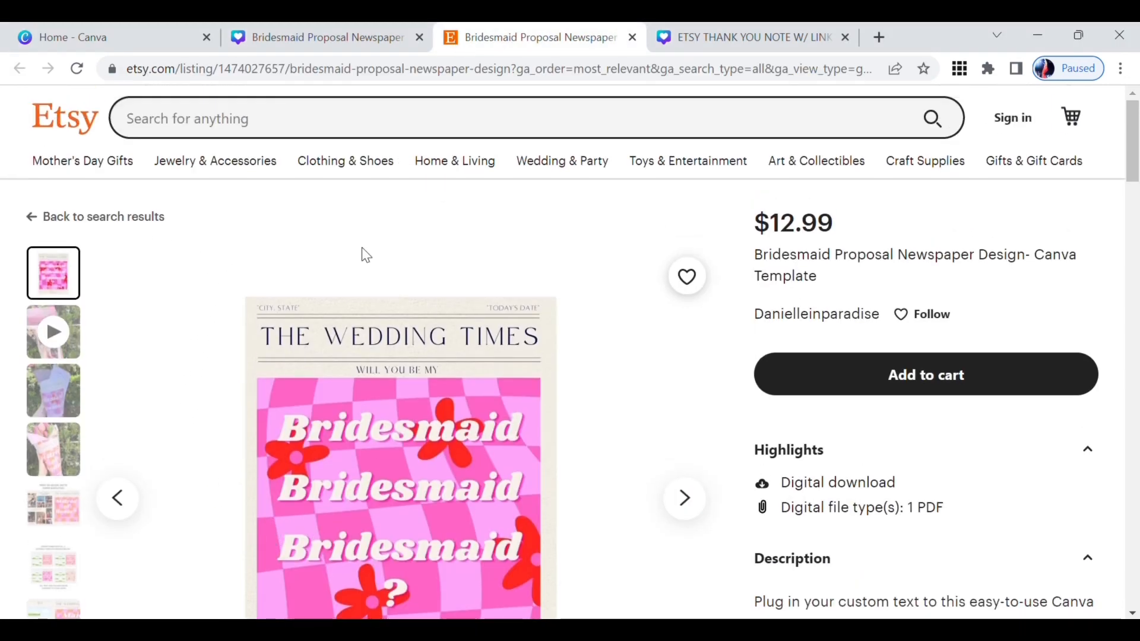
{"action": "left_click", "coordinate": [937, 398]}
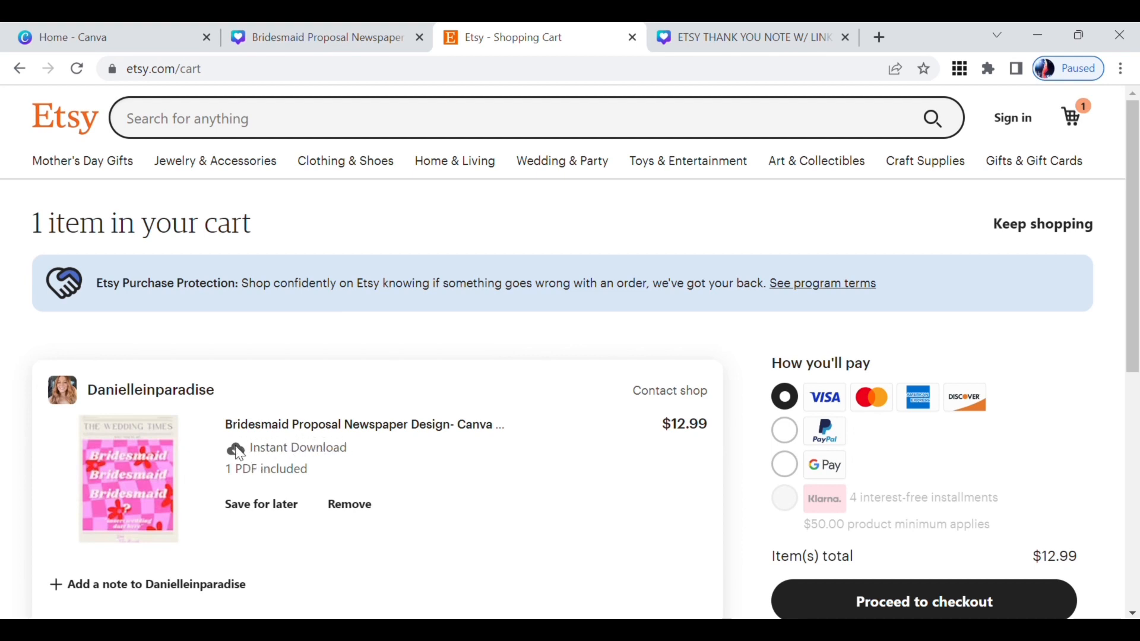
{"action": "scroll", "coordinate": [401, 478], "scroll_direction": "down", "scroll_amount": 1}
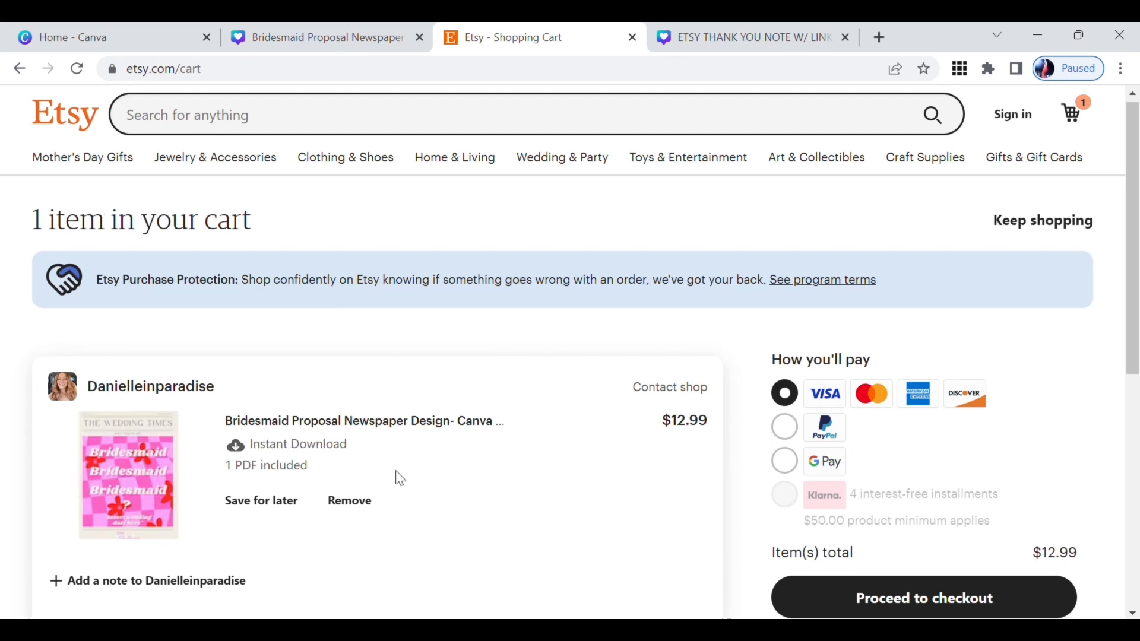
{"action": "scroll", "coordinate": [397, 477], "scroll_direction": "down", "scroll_amount": 1}
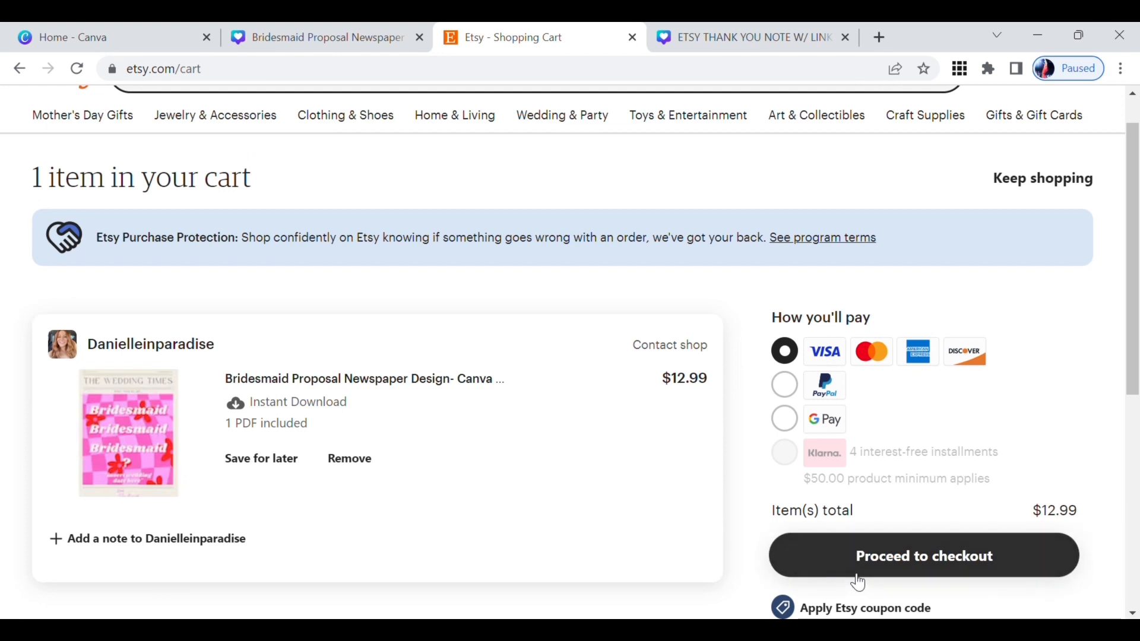
Step: View the Etsy thank-you note design, and look through the Bridesmaid Proposal Newspaper pages from Maid of Honor Design to Bridesmaid Design #2
{"action": "left_click", "coordinate": [705, 40]}
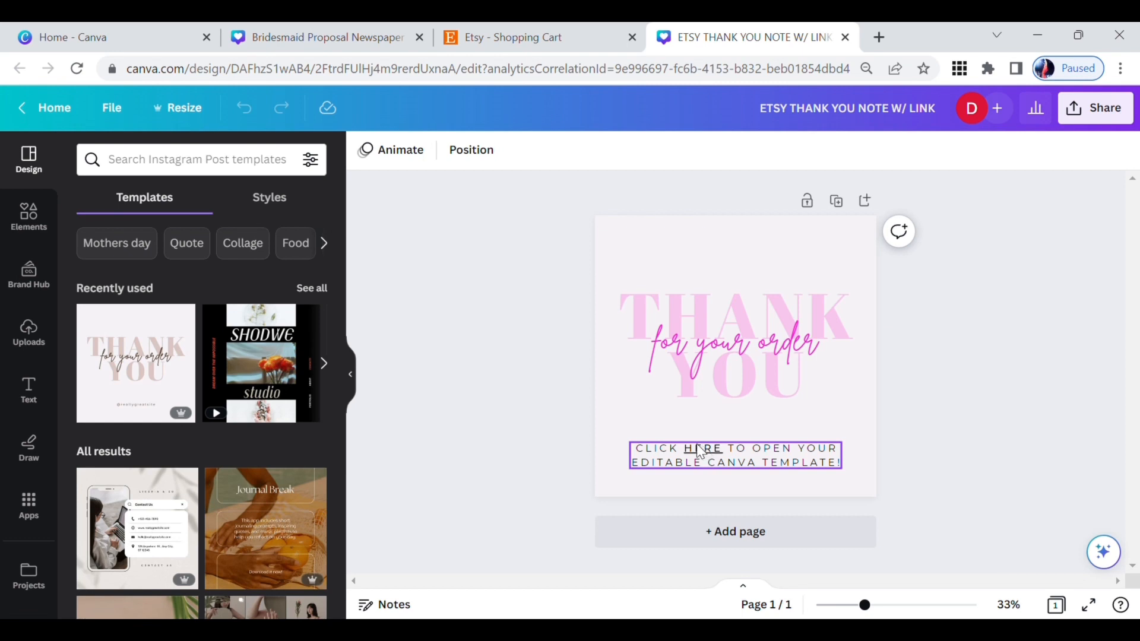
{"action": "left_click", "coordinate": [363, 31]}
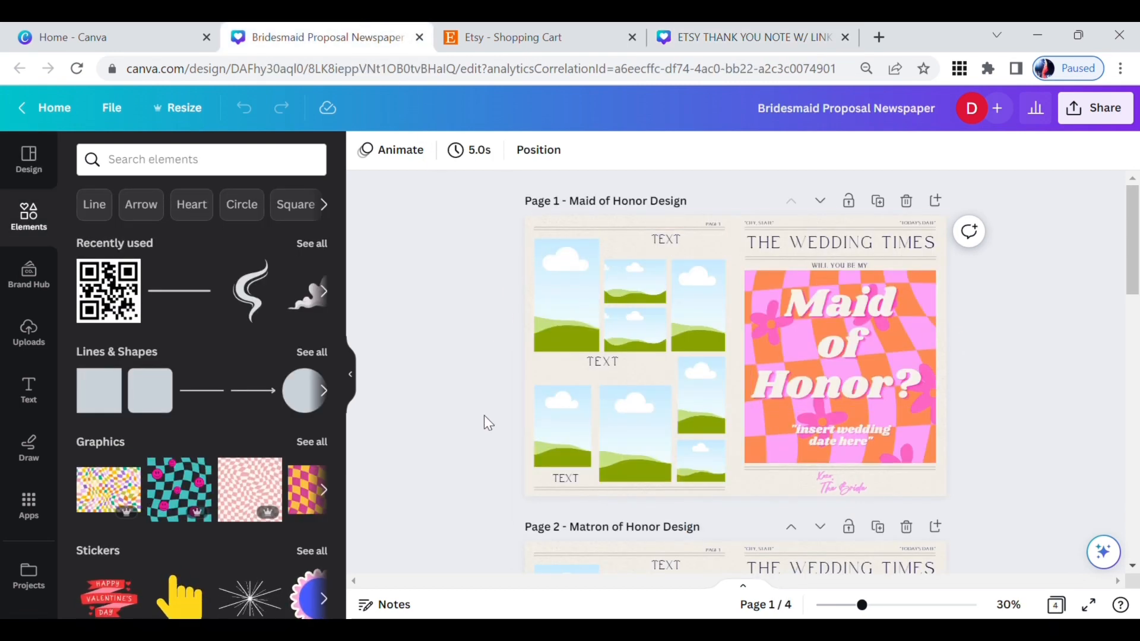
{"action": "scroll", "coordinate": [483, 415], "scroll_direction": "down", "scroll_amount": 1}
{"action": "scroll", "coordinate": [484, 416], "scroll_direction": "down", "scroll_amount": 2}
{"action": "scroll", "coordinate": [483, 416], "scroll_direction": "up", "scroll_amount": 3}
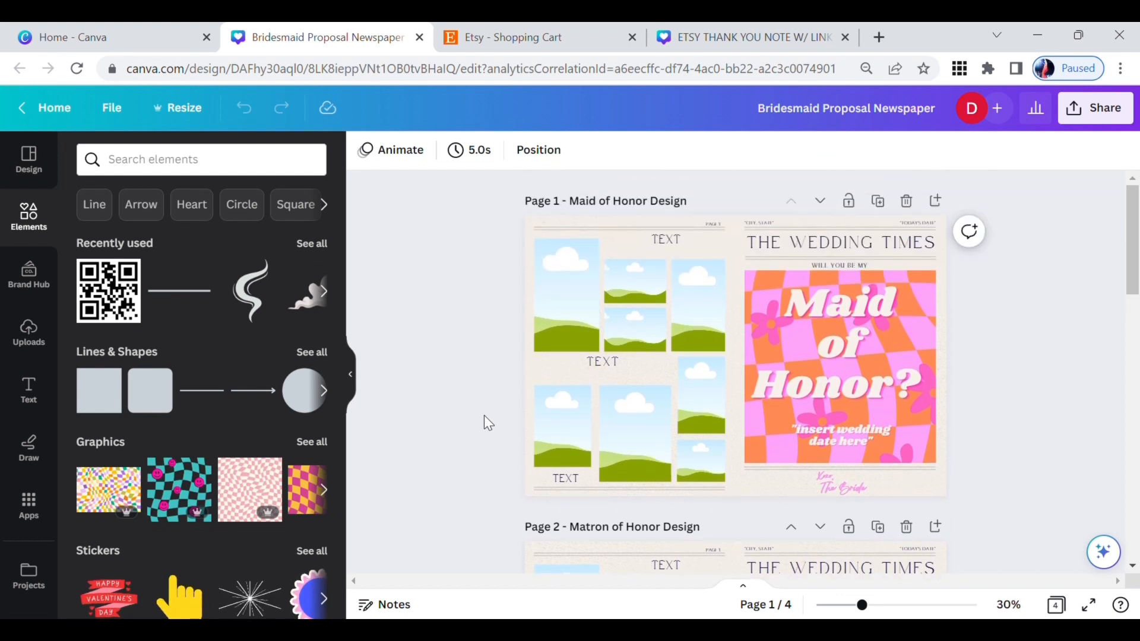
{"action": "scroll", "coordinate": [492, 304], "scroll_direction": "down", "scroll_amount": 4}
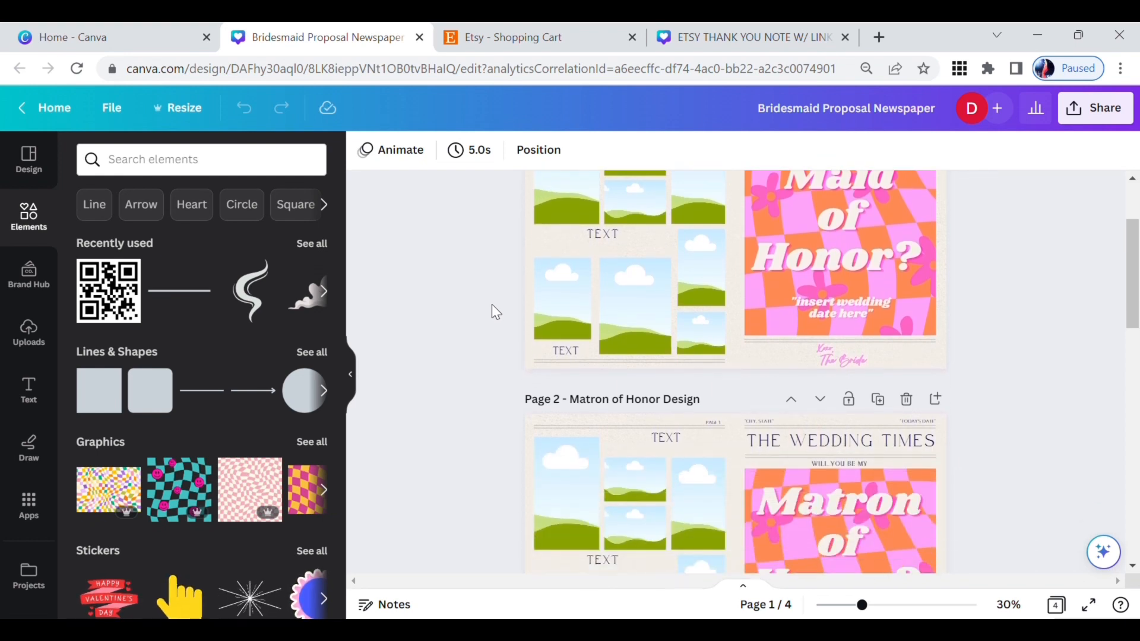
{"action": "scroll", "coordinate": [492, 305], "scroll_direction": "down", "scroll_amount": 2}
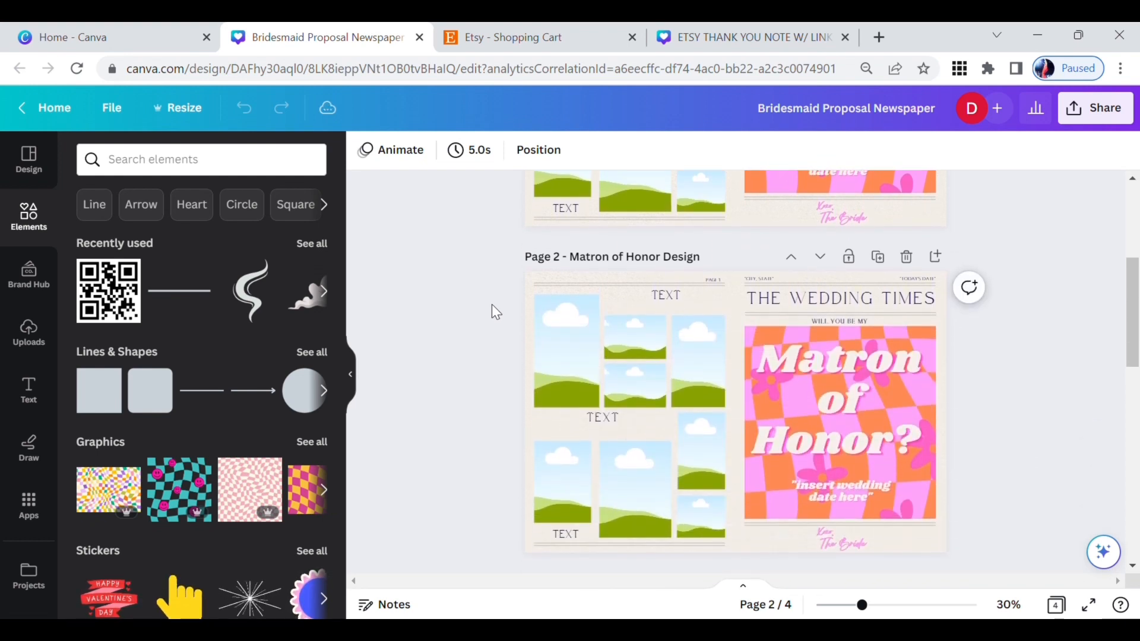
{"action": "scroll", "coordinate": [491, 304], "scroll_direction": "down", "scroll_amount": 4}
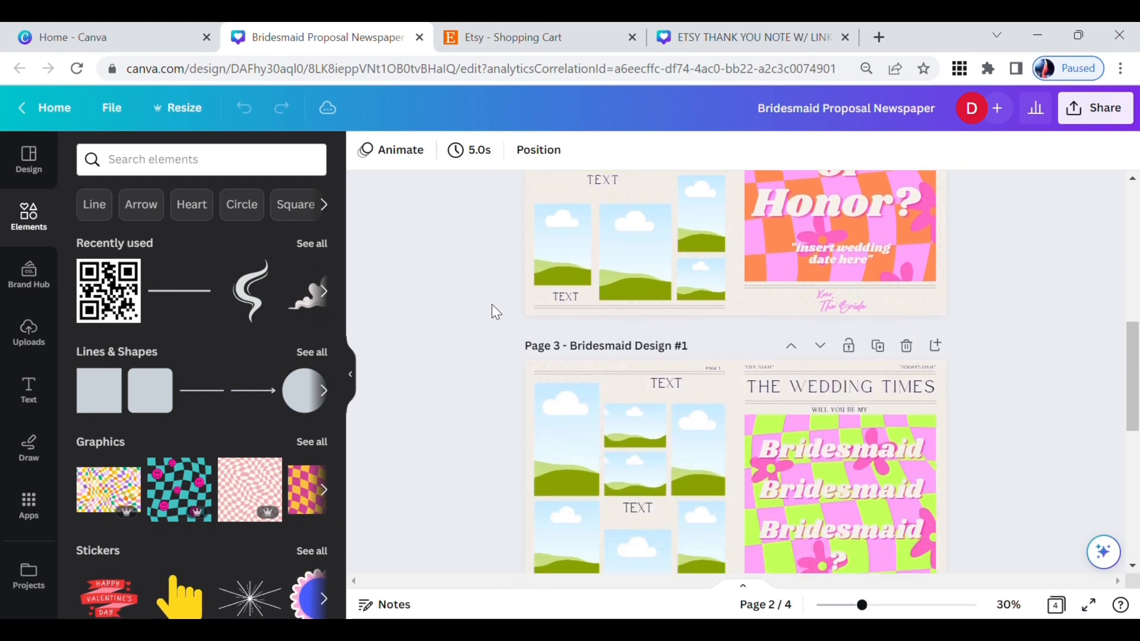
{"action": "scroll", "coordinate": [492, 295], "scroll_direction": "down", "scroll_amount": 5}
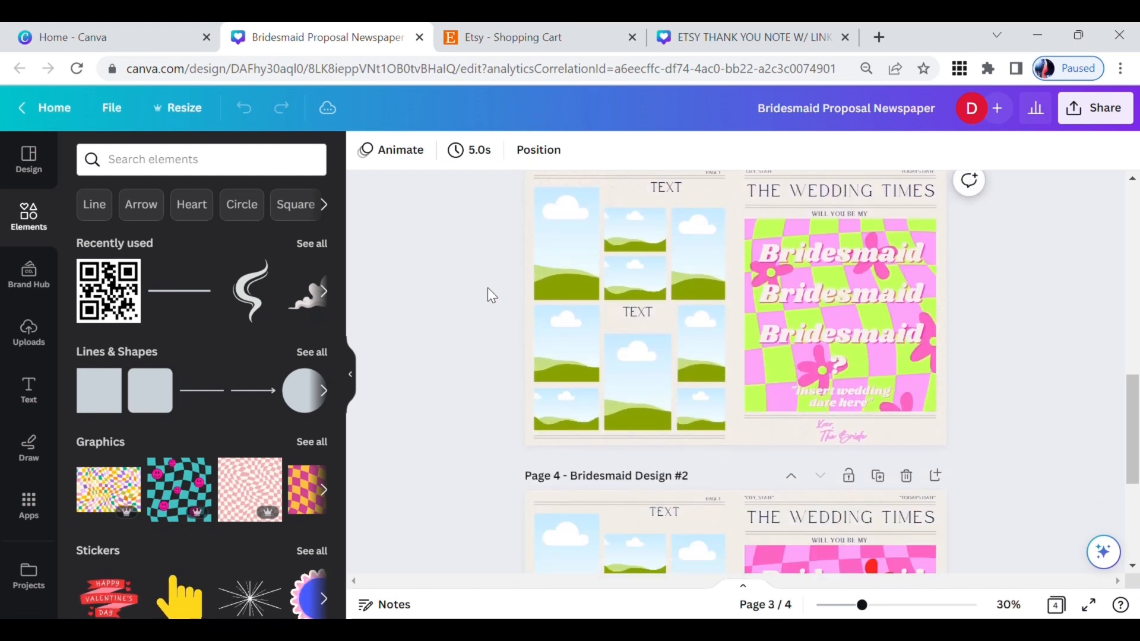
{"action": "scroll", "coordinate": [487, 287], "scroll_direction": "down", "scroll_amount": 1}
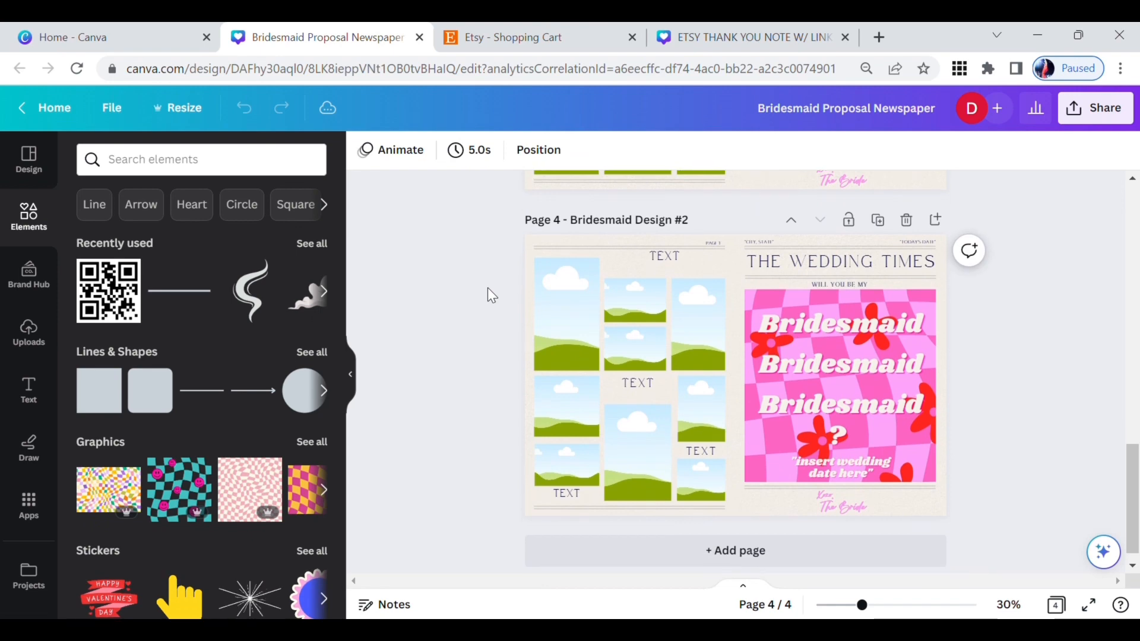
{"action": "scroll", "coordinate": [487, 288], "scroll_direction": "up", "scroll_amount": 15}
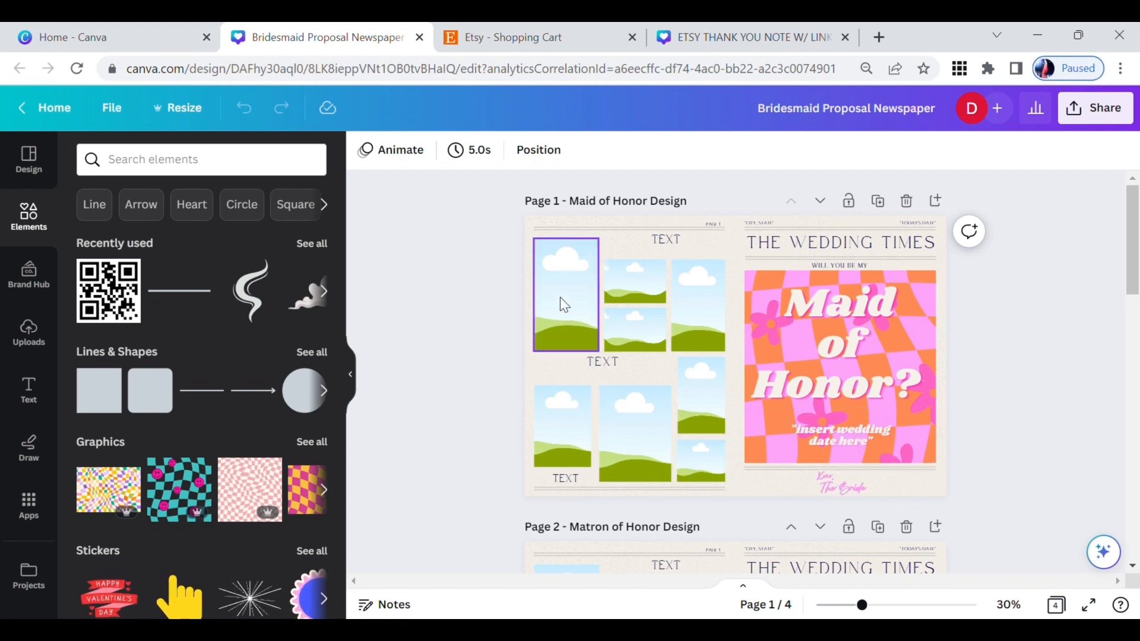
Step: Upload the Unsplash photo with ID yZap_A0NXxk from the Downloads folder to the Canva uploads
{"action": "left_click", "coordinate": [30, 327]}
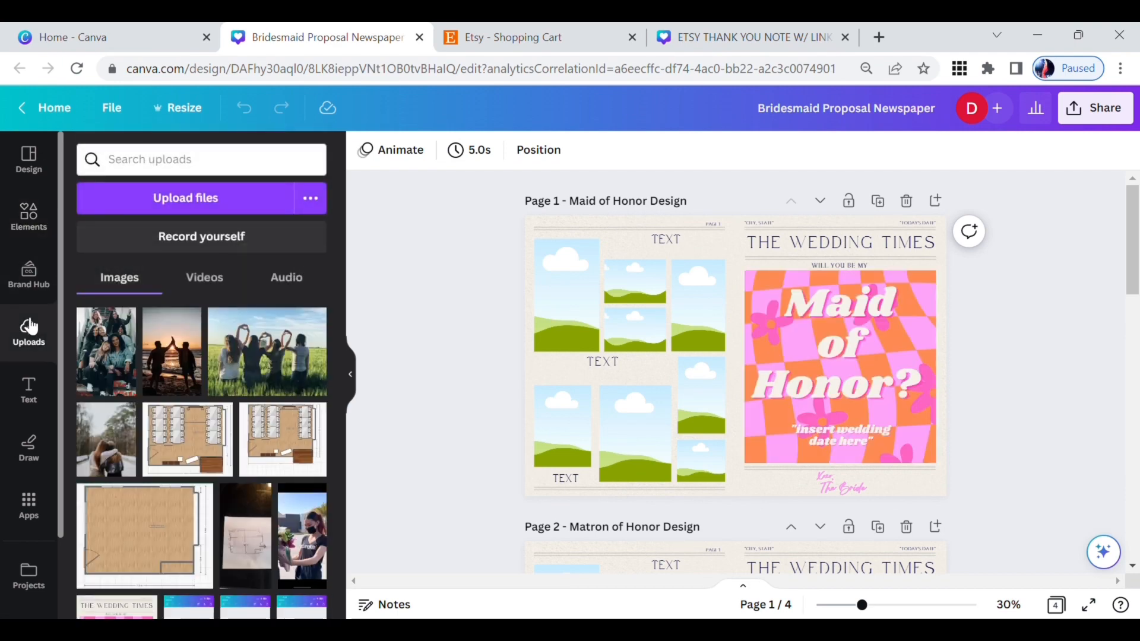
{"action": "left_click", "coordinate": [219, 197]}
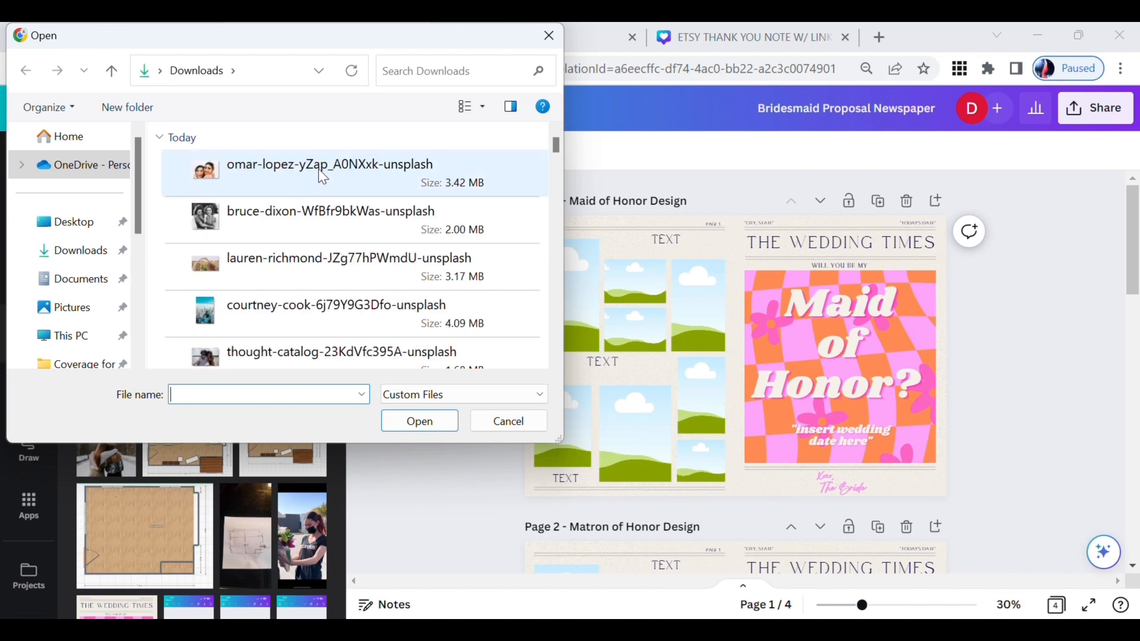
{"action": "double_click", "coordinate": [318, 169]}
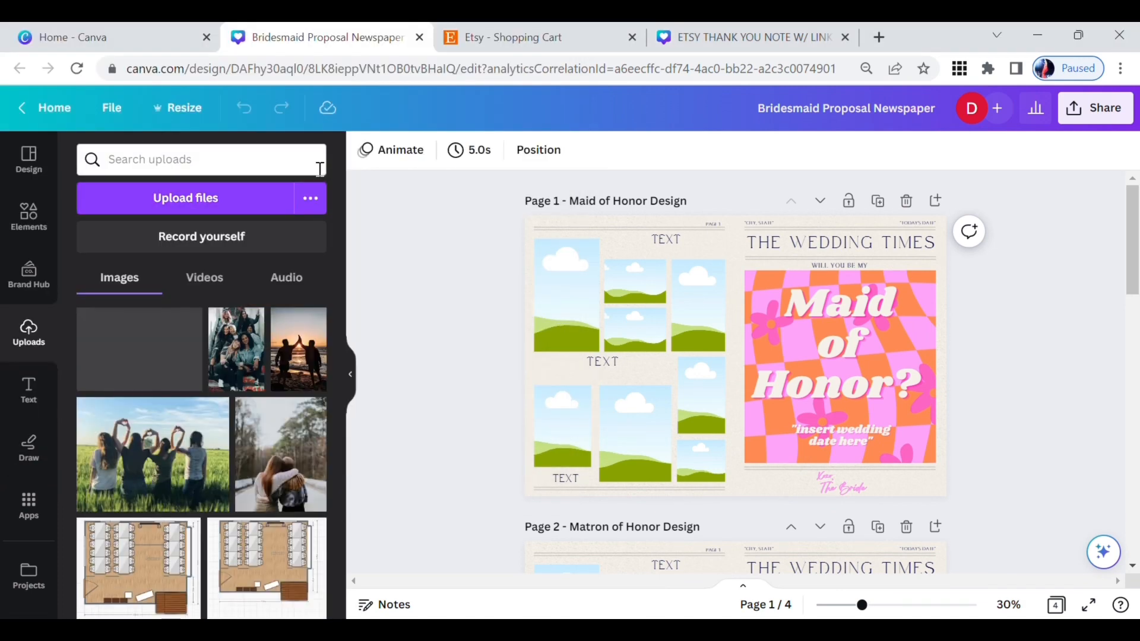
Step: Upload the four Unsplash photos with IDs WfBfr9bkWas, JZg77hPWmdU, 6j79Y9G3Dfo and 23KdVfc395A from the Downloads folder in one batch
{"action": "left_click", "coordinate": [174, 196]}
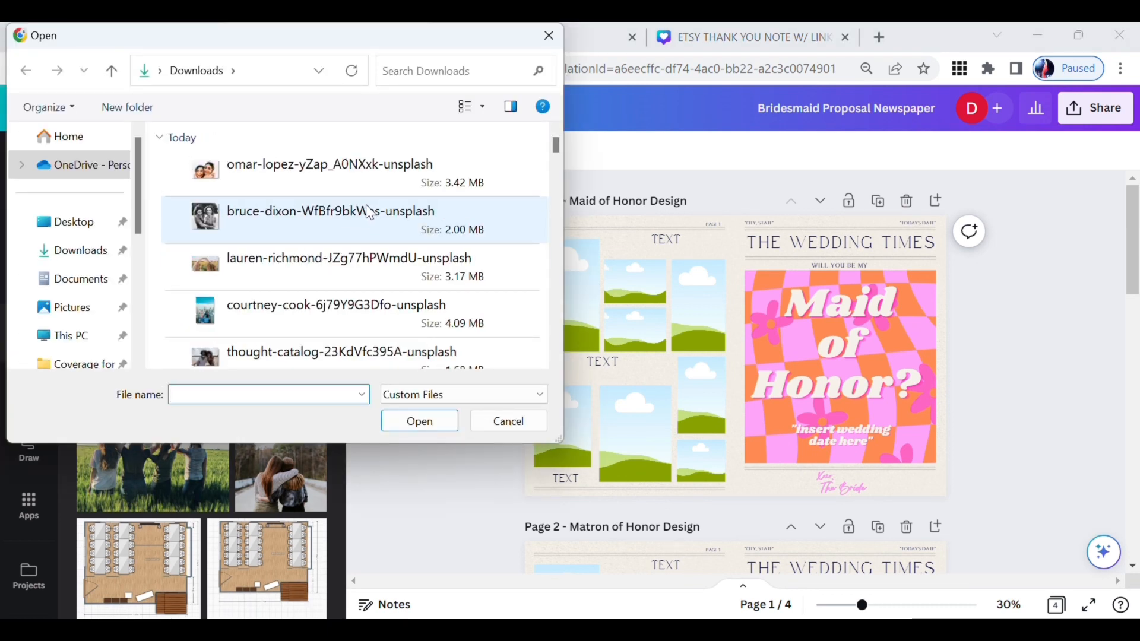
{"action": "left_click", "coordinate": [364, 207]}
{"action": "left_click", "coordinate": [295, 265], "text": "ctrl"}
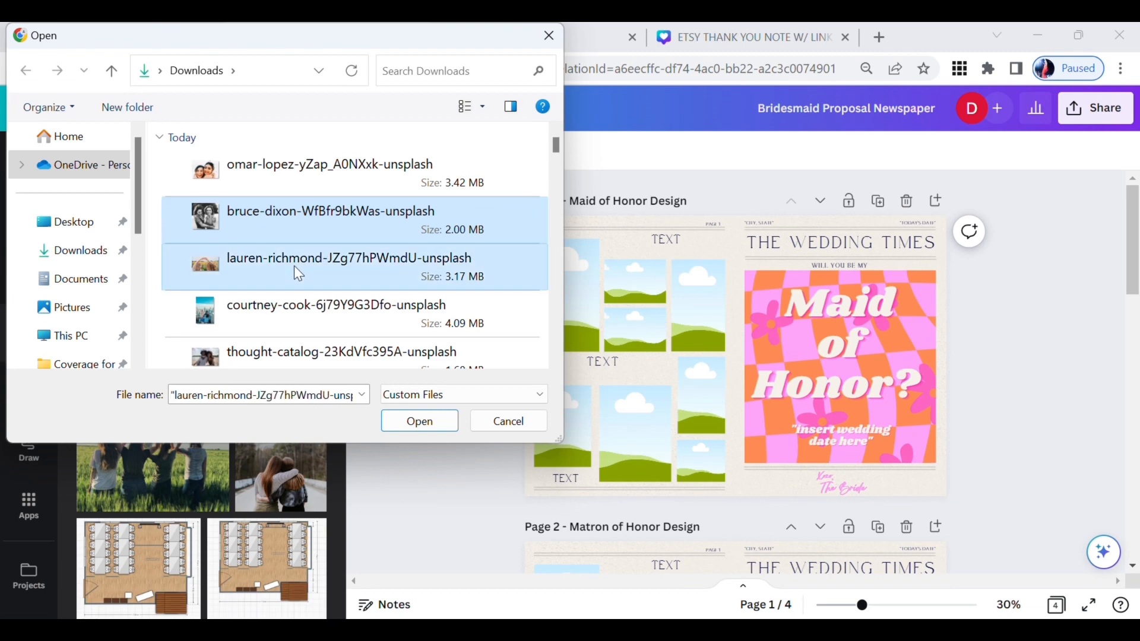
{"action": "left_click", "coordinate": [317, 306], "text": "ctrl"}
{"action": "left_click", "coordinate": [368, 354], "text": "ctrl"}
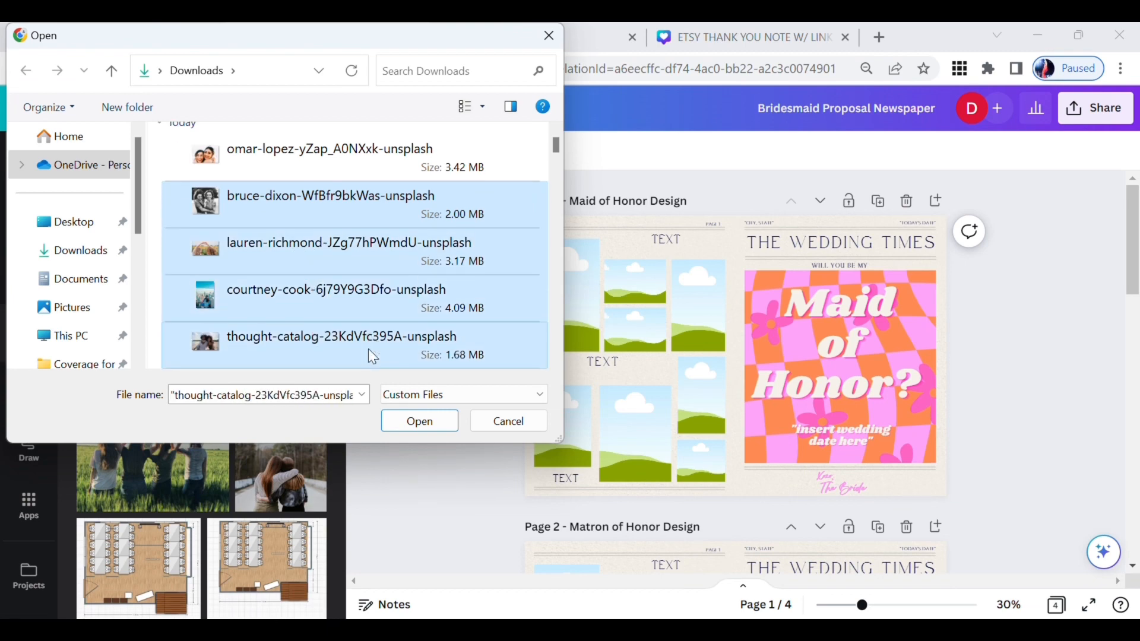
{"action": "left_click", "coordinate": [420, 421]}
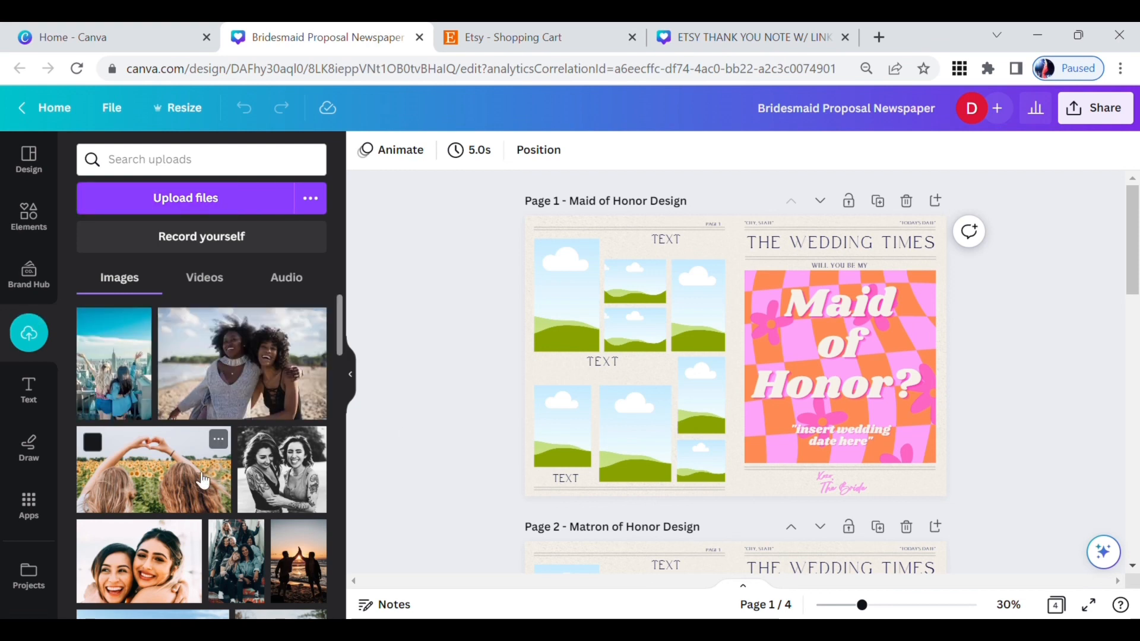
Step: Fill page 1's large upper-left frame with the black-and-white photo and the small frame beside it with the beach photo
{"action": "left_click_drag", "start_coordinate": [271, 474], "coordinate": [566, 287]}
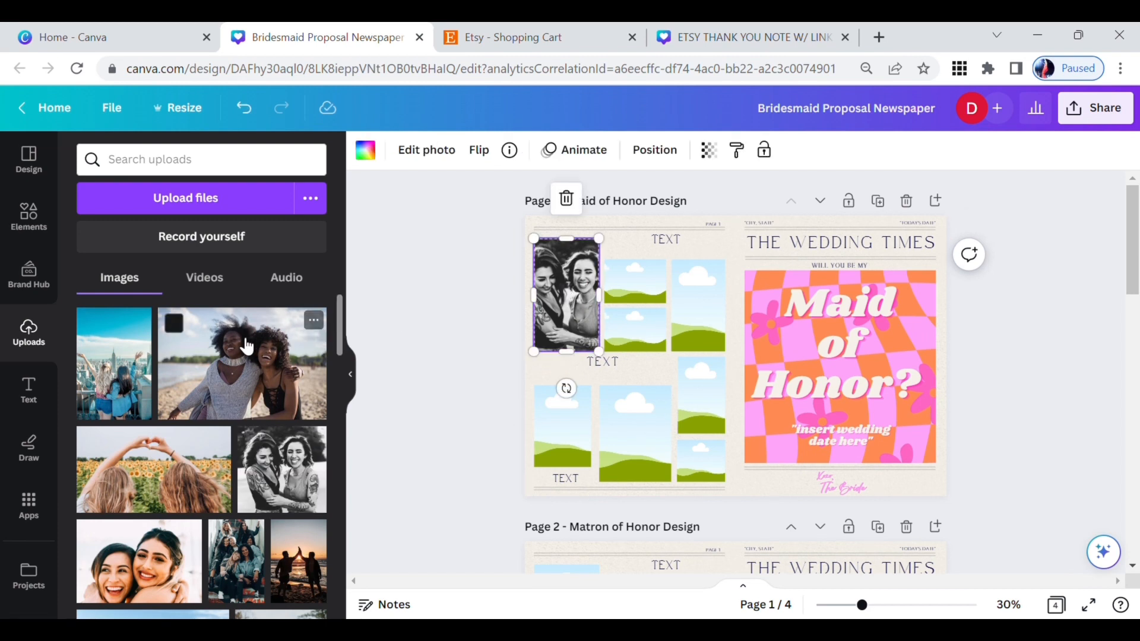
{"action": "left_click_drag", "start_coordinate": [247, 346], "coordinate": [644, 278]}
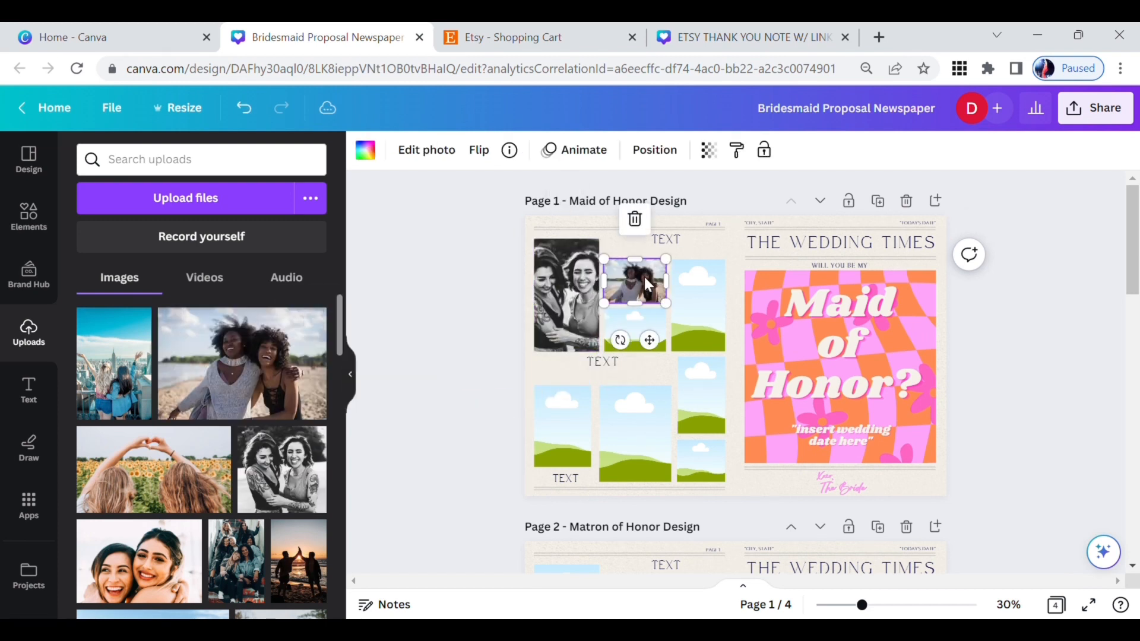
Step: Enlarge the beach photo inside its frame on page 1 and reposition it to centre the two women
{"action": "double_click", "coordinate": [644, 278]}
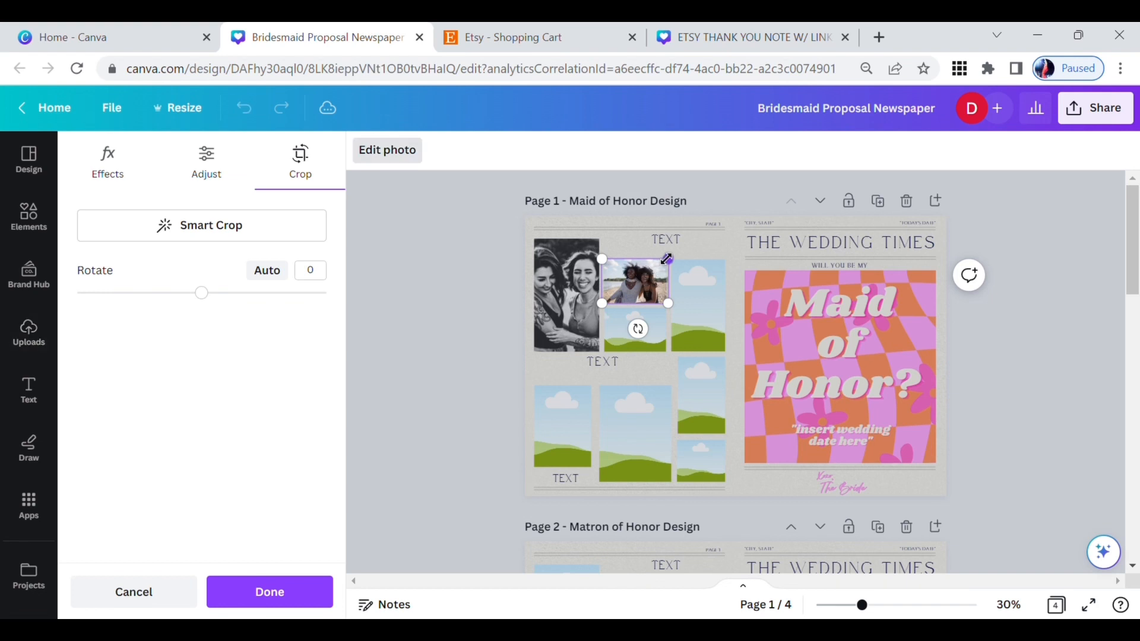
{"action": "left_click_drag", "start_coordinate": [667, 259], "coordinate": [684, 248]}
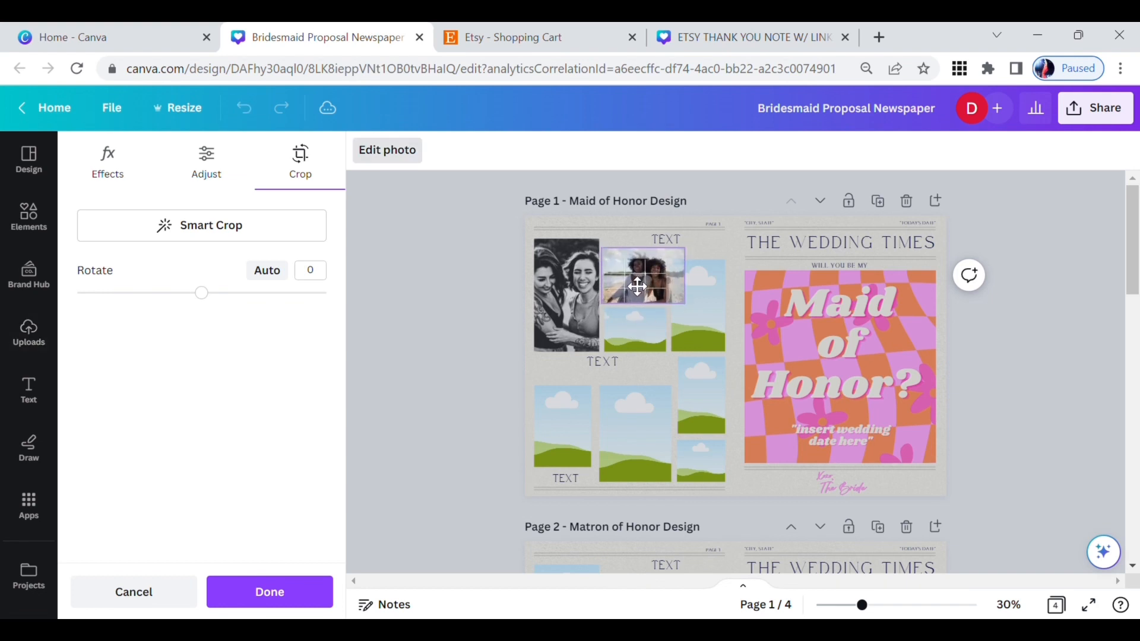
{"action": "left_click_drag", "start_coordinate": [637, 287], "coordinate": [629, 292]}
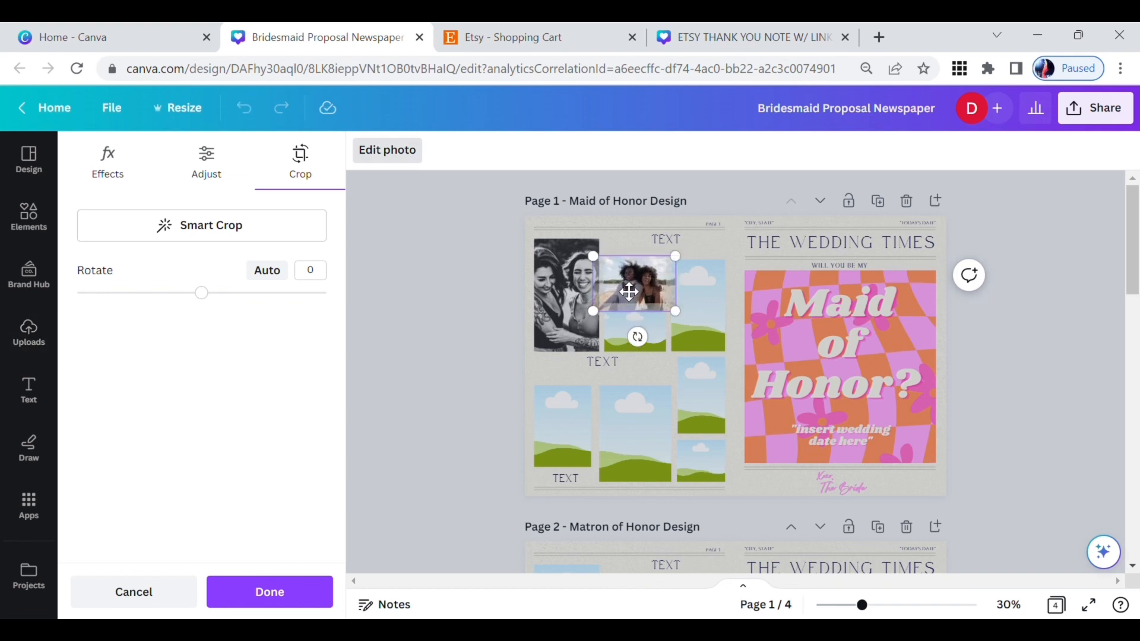
{"action": "left_click", "coordinate": [622, 237]}
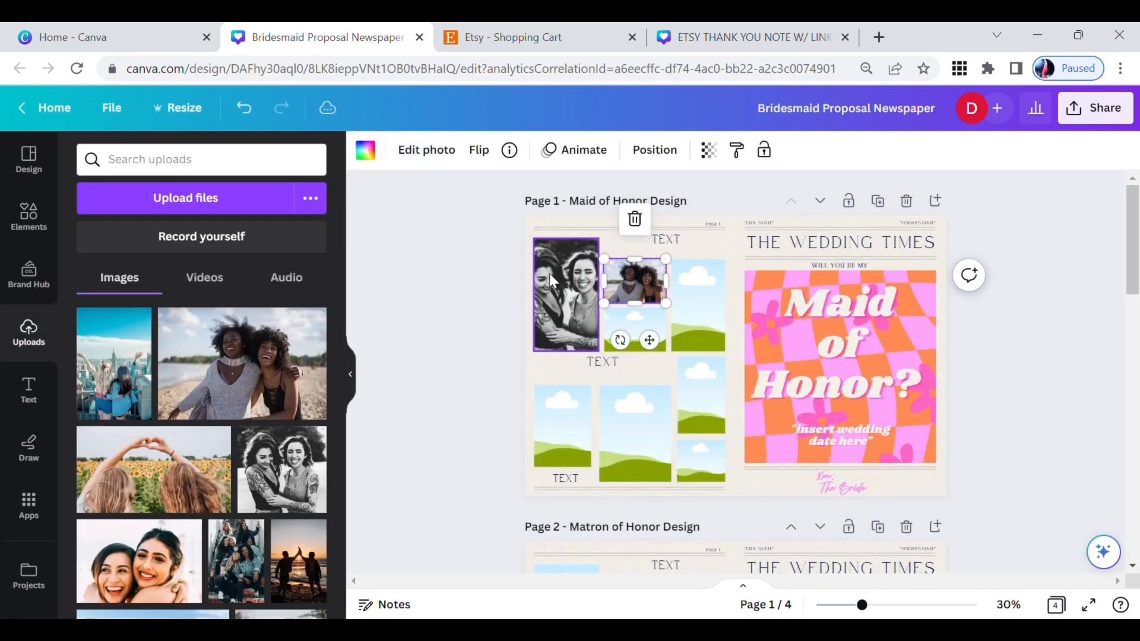
Step: Place the sunflower field photo in the small frame below the beach photo and the city skyline photo in the tall frame beside them
{"action": "left_click_drag", "start_coordinate": [165, 468], "coordinate": [642, 326]}
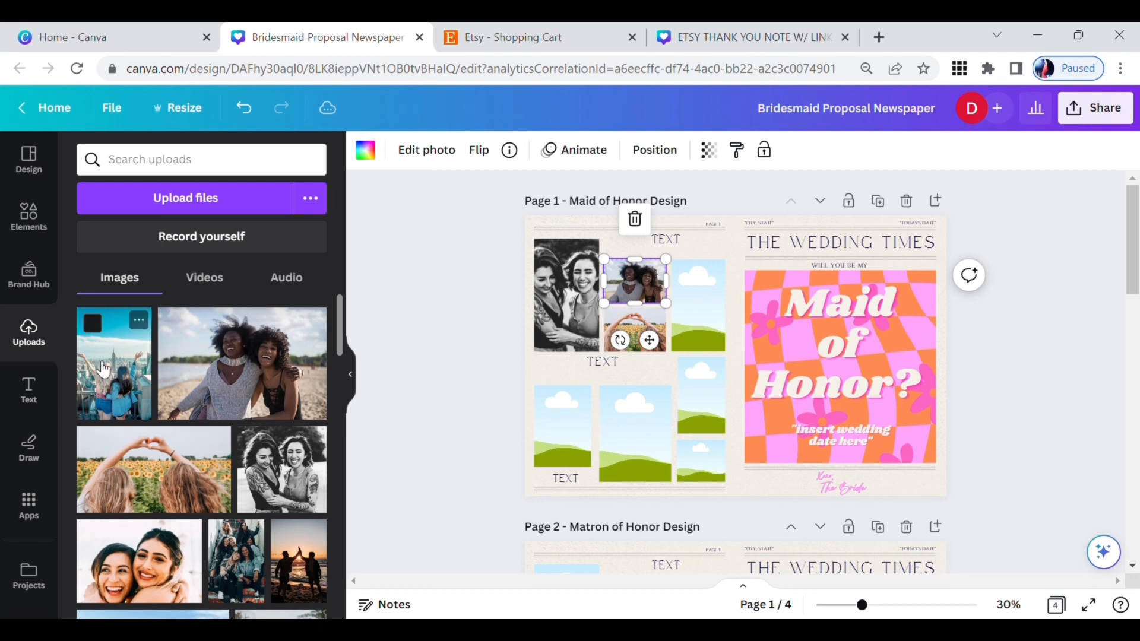
{"action": "left_click_drag", "start_coordinate": [114, 364], "coordinate": [693, 314]}
{"action": "double_click", "coordinate": [693, 314]}
{"action": "left_click", "coordinate": [694, 253]}
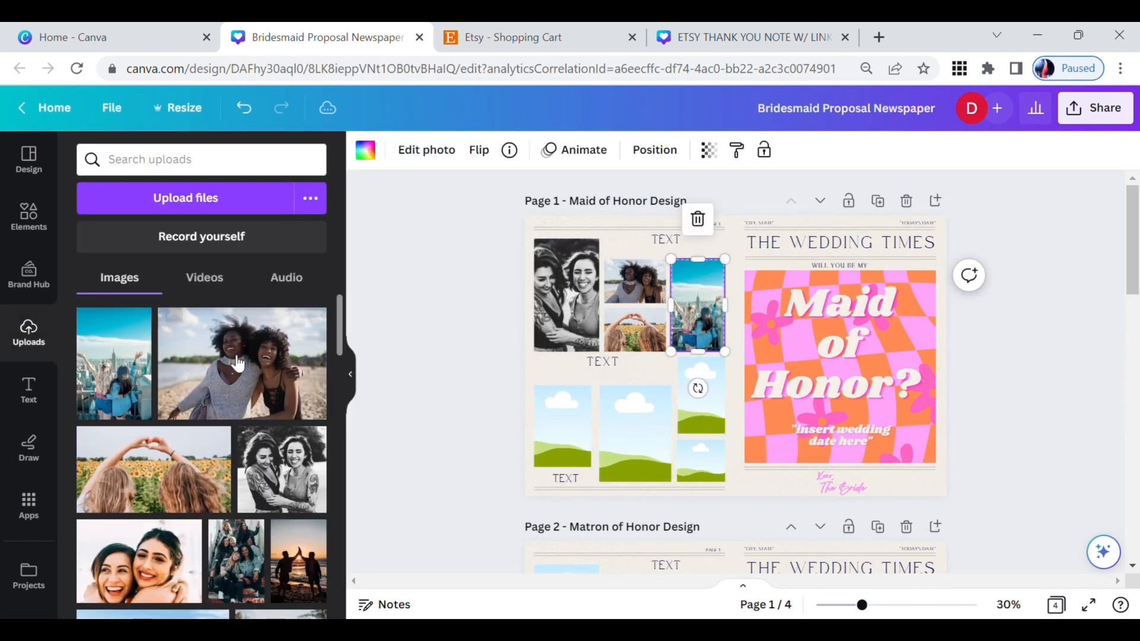
Step: Fill the lower frames of page 1 with the seated group, smiling pair, woodland hug and sunset photos
{"action": "left_click_drag", "start_coordinate": [237, 553], "coordinate": [632, 420]}
{"action": "left_click_drag", "start_coordinate": [142, 562], "coordinate": [700, 461]}
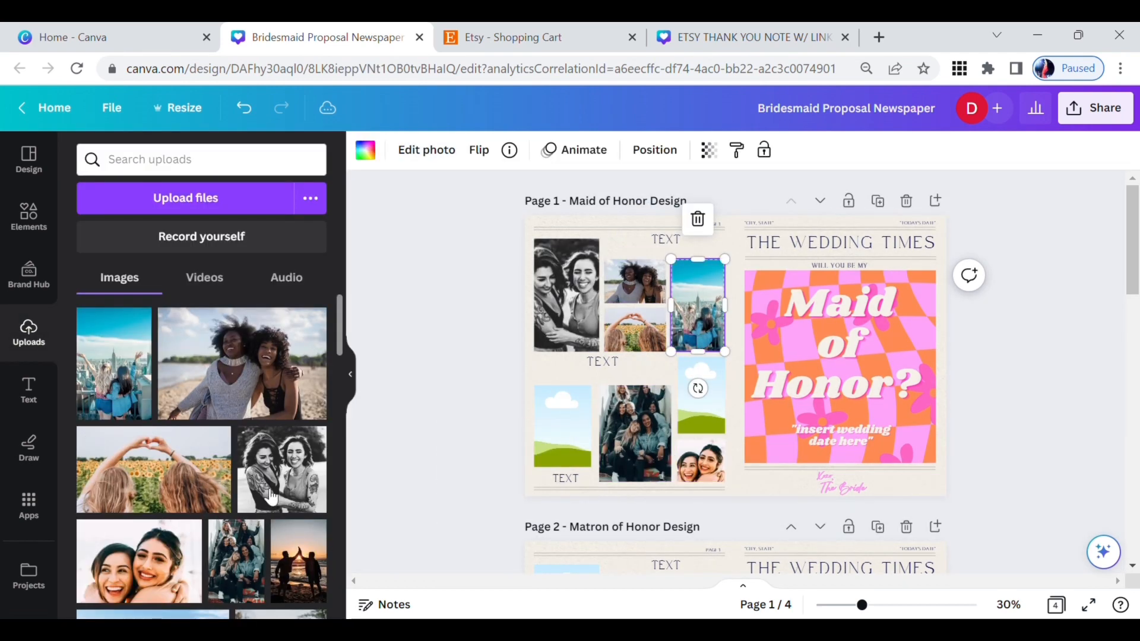
{"action": "scroll", "coordinate": [161, 558], "scroll_direction": "down", "scroll_amount": 2}
{"action": "left_click_drag", "start_coordinate": [279, 564], "coordinate": [555, 416]}
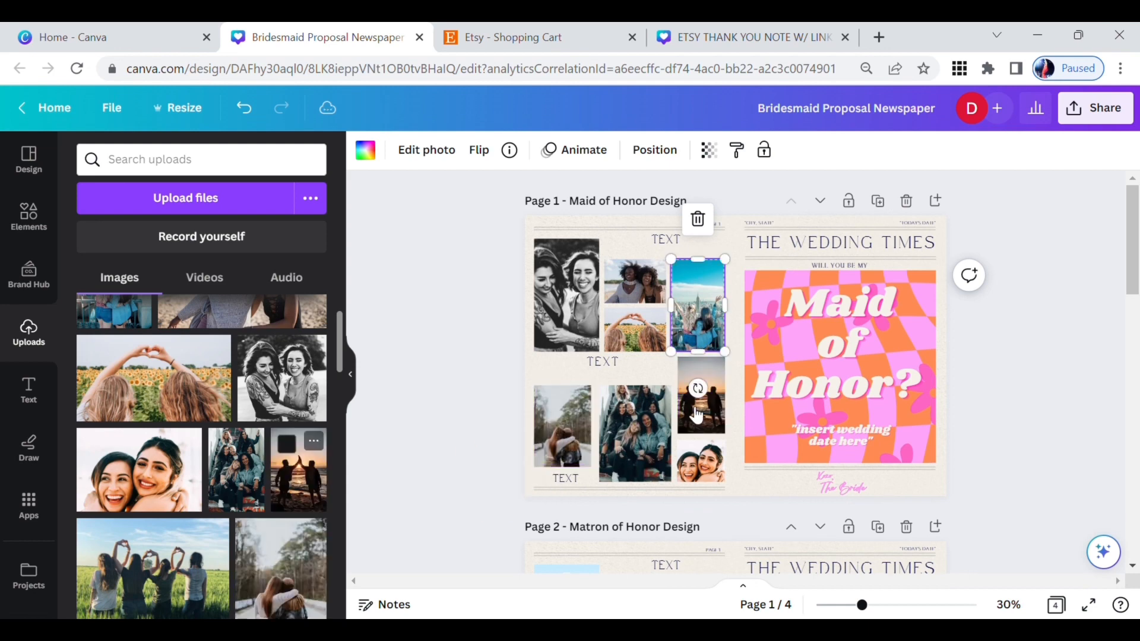
Step: Enlarge the seated group photo inside its frame on page 1 and reposition it to centre the women
{"action": "left_click", "coordinate": [632, 418]}
{"action": "double_click", "coordinate": [632, 418]}
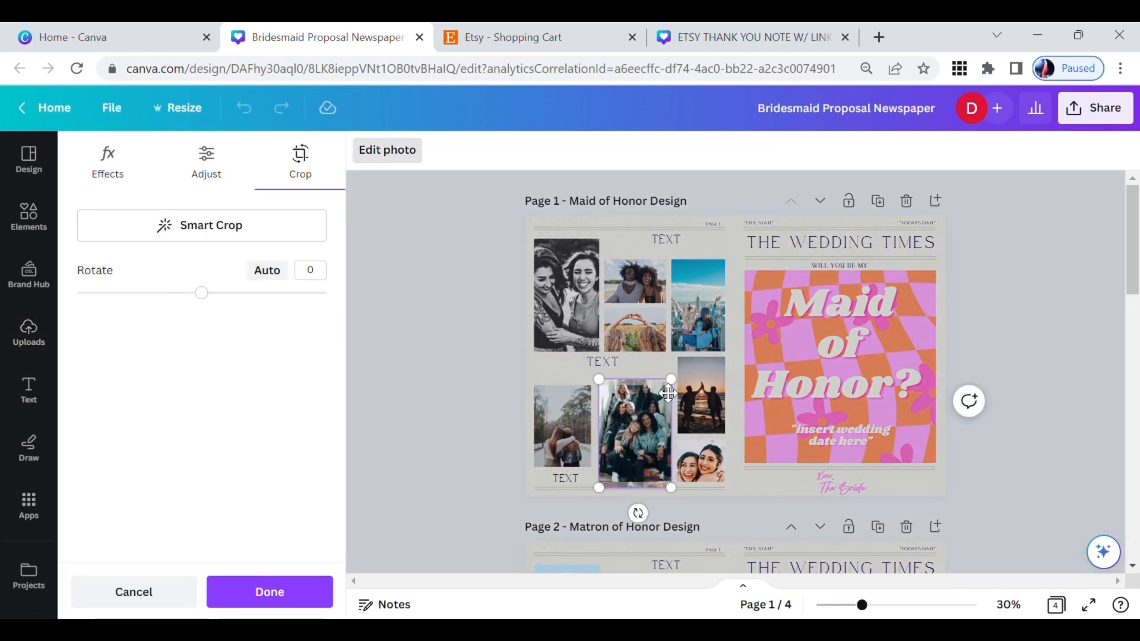
{"action": "left_click_drag", "start_coordinate": [670, 378], "coordinate": [695, 343]}
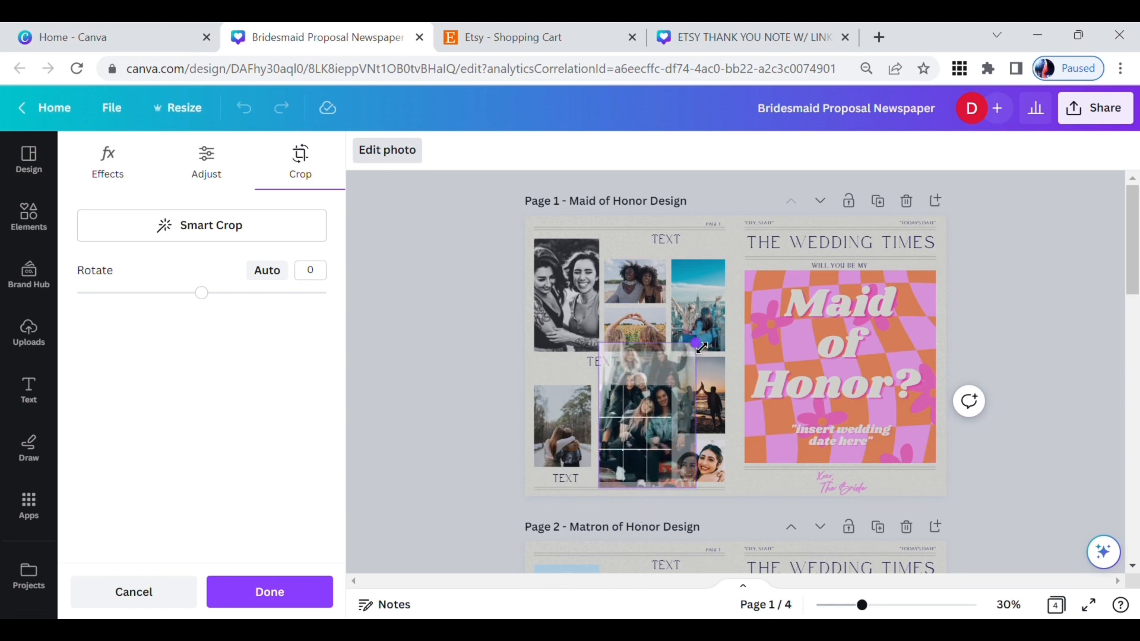
{"action": "left_click_drag", "start_coordinate": [649, 411], "coordinate": [631, 414]}
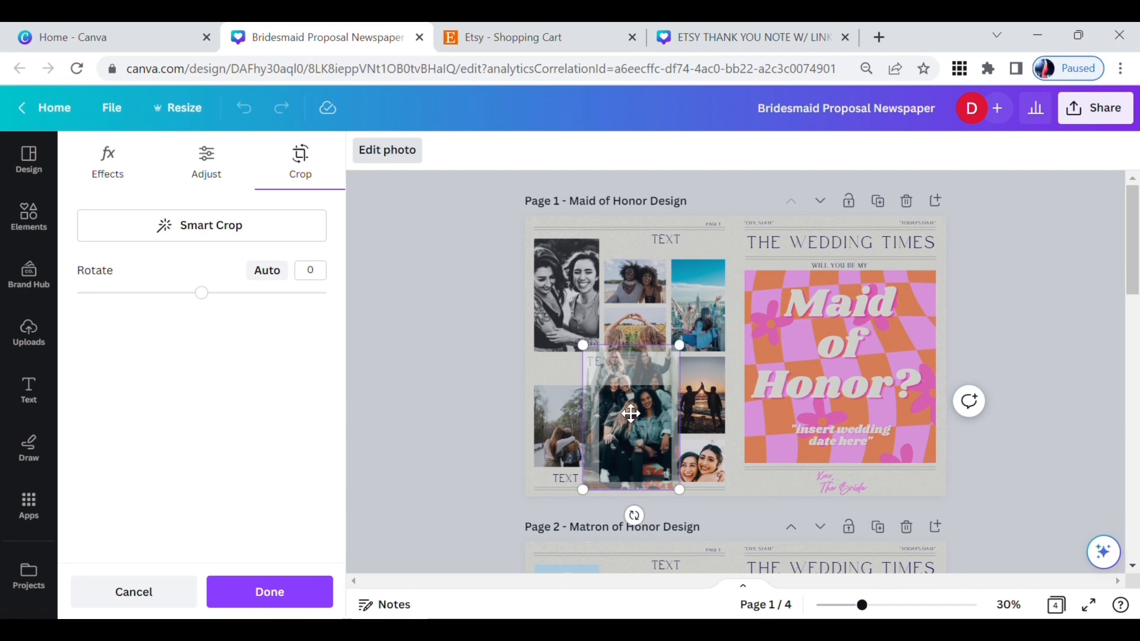
{"action": "key", "text": "Escape"}
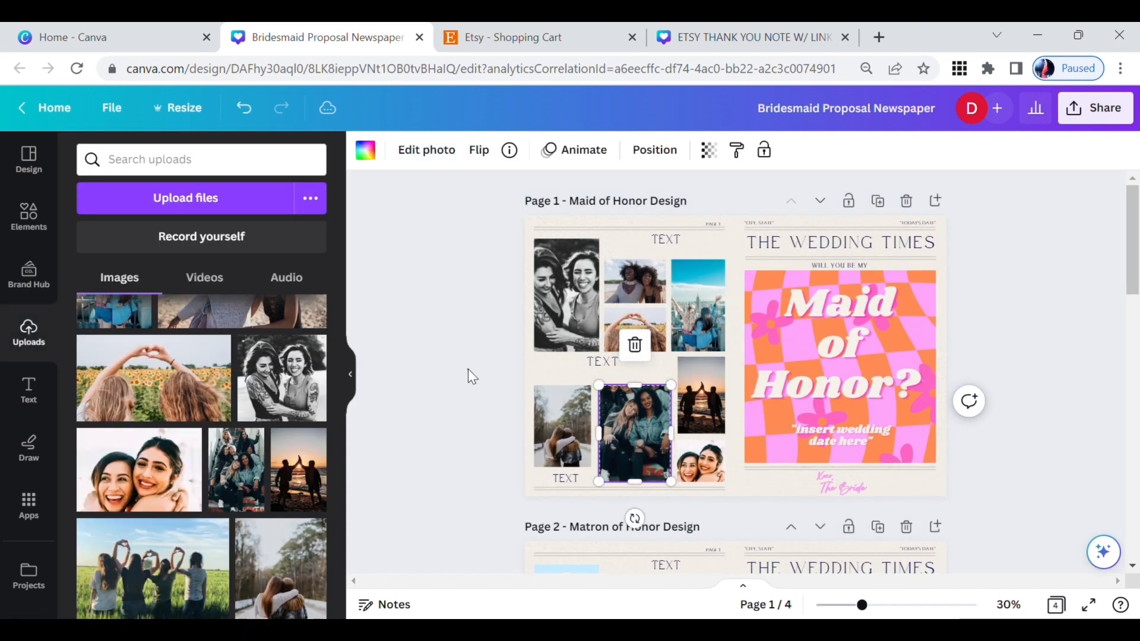
{"action": "left_click", "coordinate": [468, 368]}
Step: Replace the city and state placeholder above page 1's newspaper title with "Los Angeles, CA"
{"action": "left_click_drag", "start_coordinate": [862, 609], "coordinate": [891, 612]}
{"action": "scroll", "coordinate": [822, 376], "scroll_direction": "up", "scroll_amount": 3}
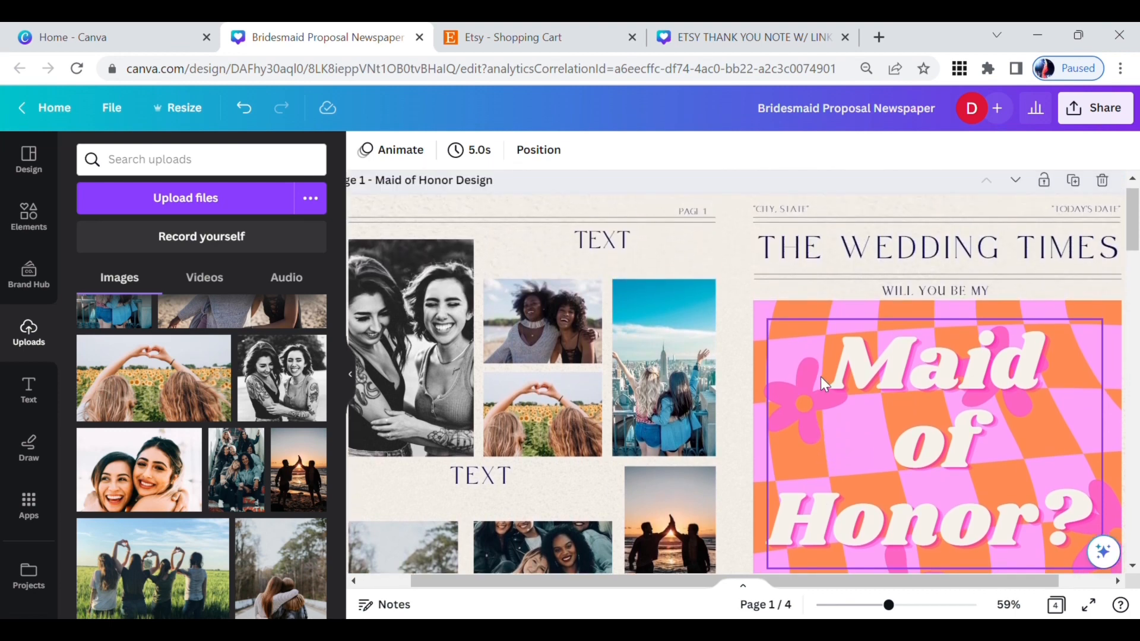
{"action": "left_click", "coordinate": [771, 212]}
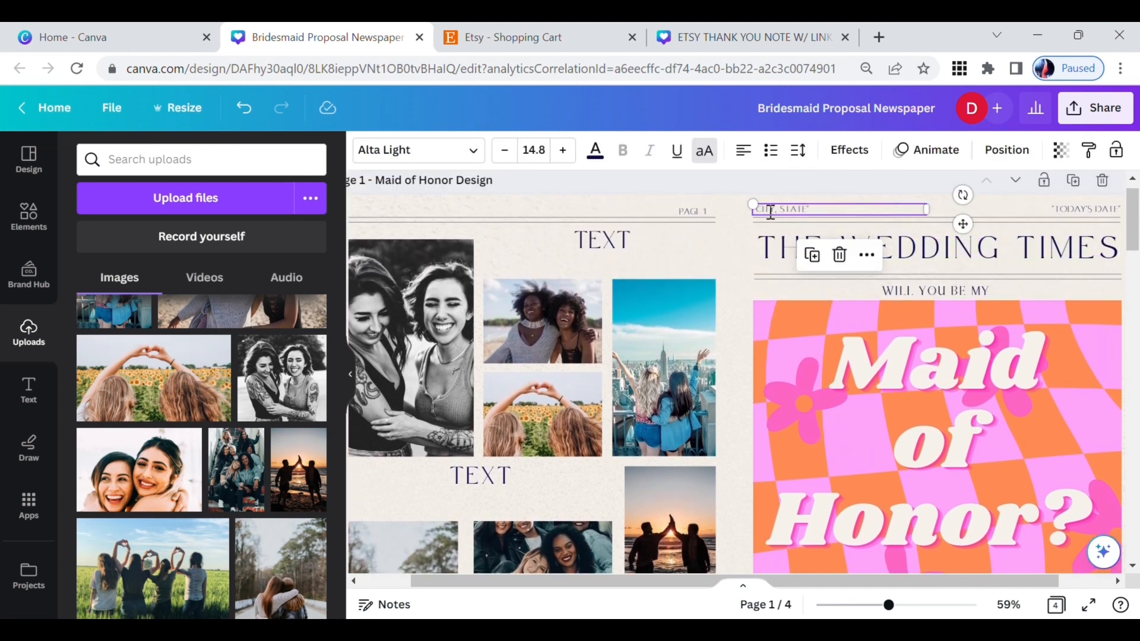
{"action": "left_click", "coordinate": [769, 212]}
{"action": "type", "text": "OS ANGELES, CA"}
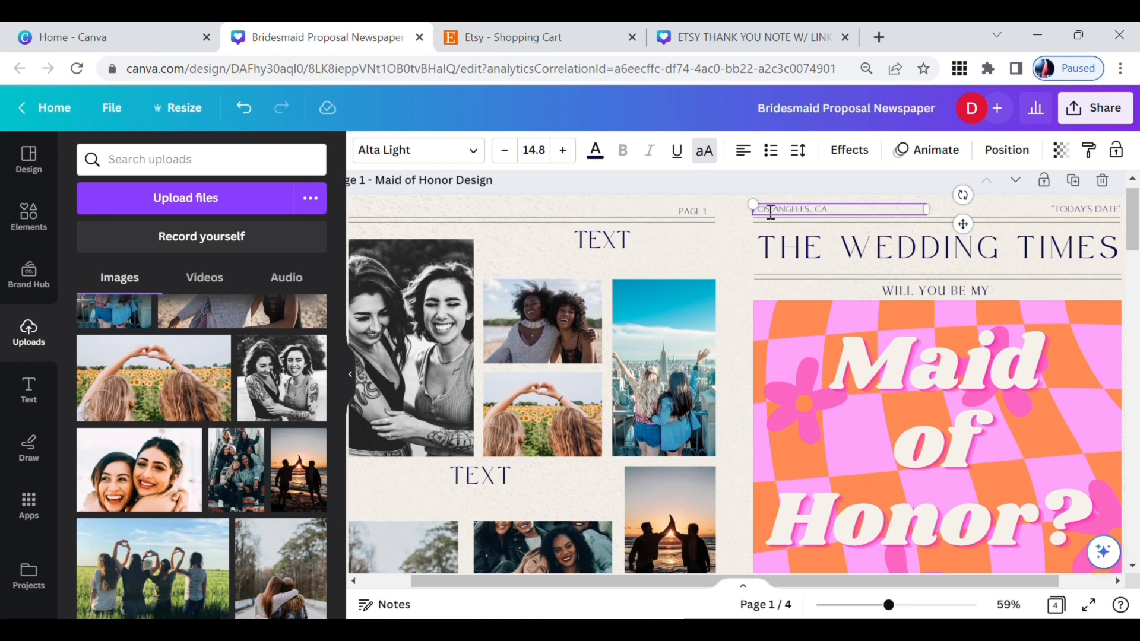
Step: Replace the today's date placeholder above page 1's newspaper title with "May 10th, 2023"
{"action": "scroll", "coordinate": [885, 284], "scroll_direction": "right", "scroll_amount": 2}
{"action": "left_click", "coordinate": [1036, 211]}
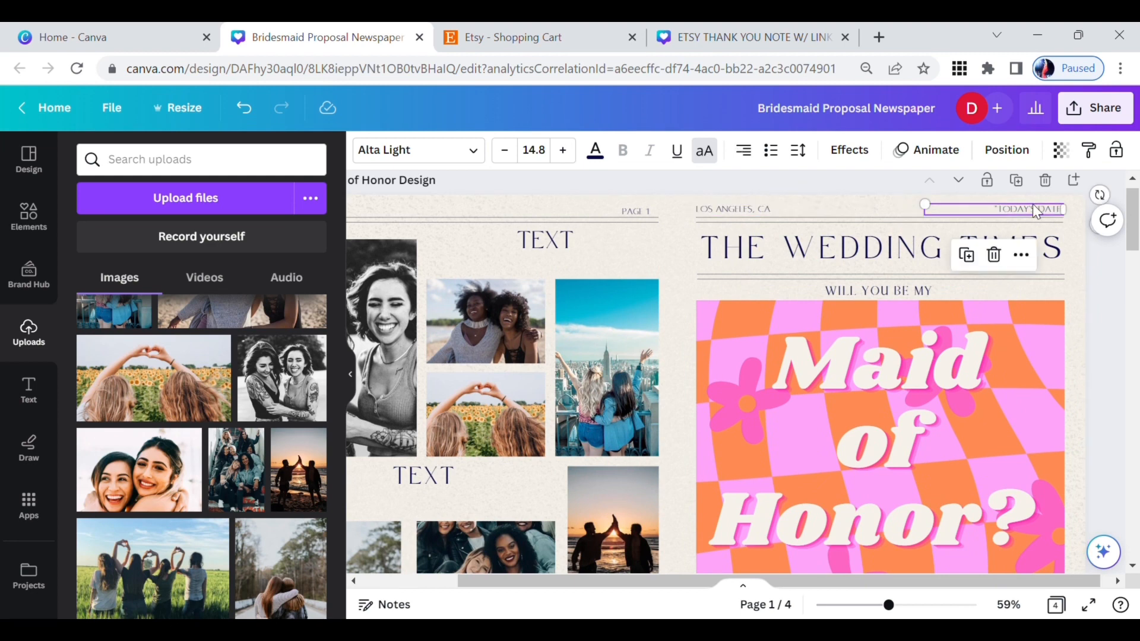
{"action": "left_click", "coordinate": [1036, 211]}
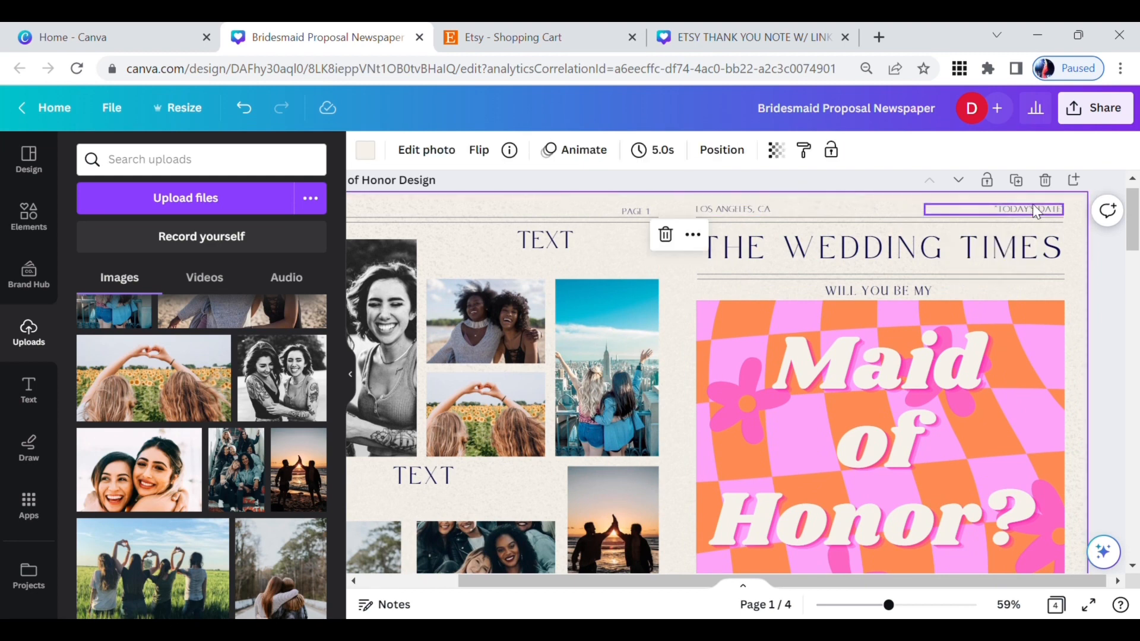
{"action": "left_click", "coordinate": [1036, 211]}
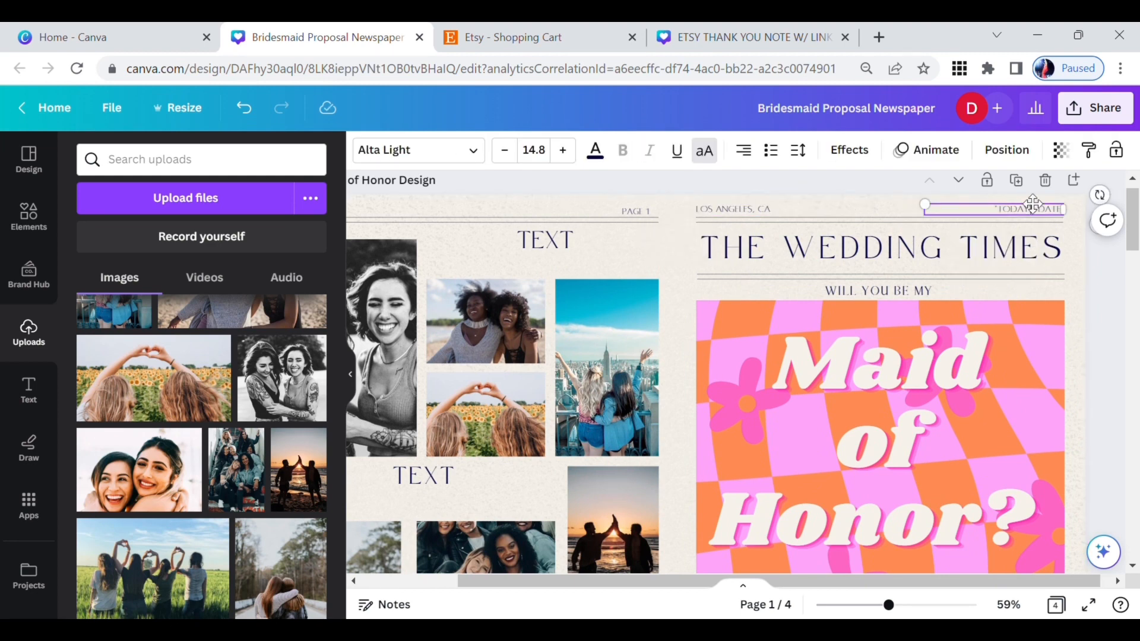
{"action": "double_click", "coordinate": [1034, 209]}
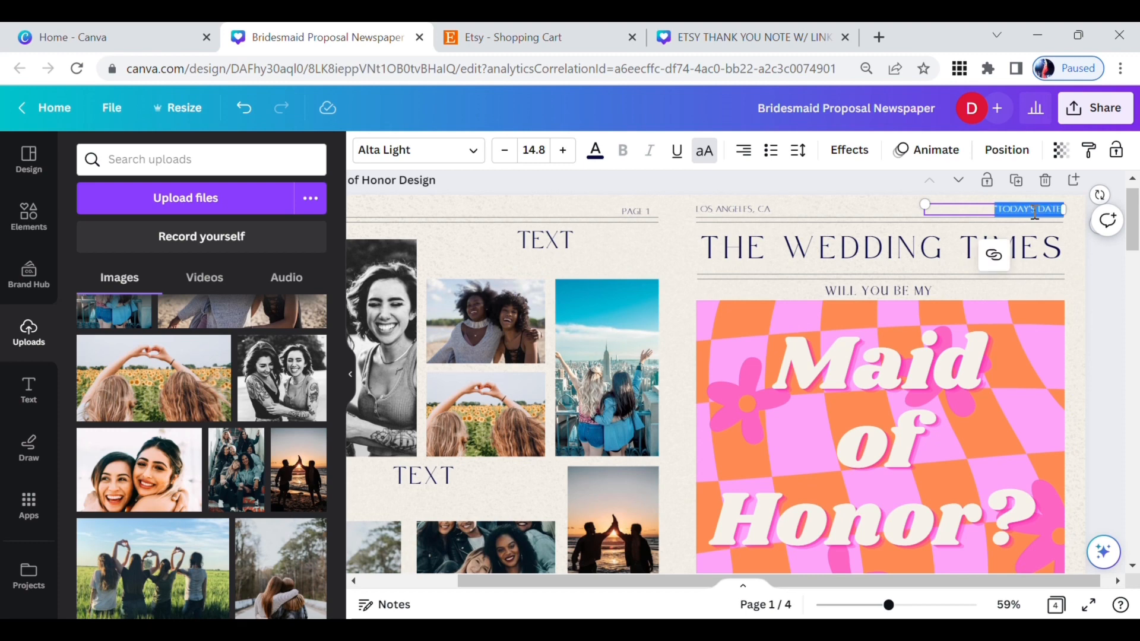
{"action": "type", "text": "MAY 1"}
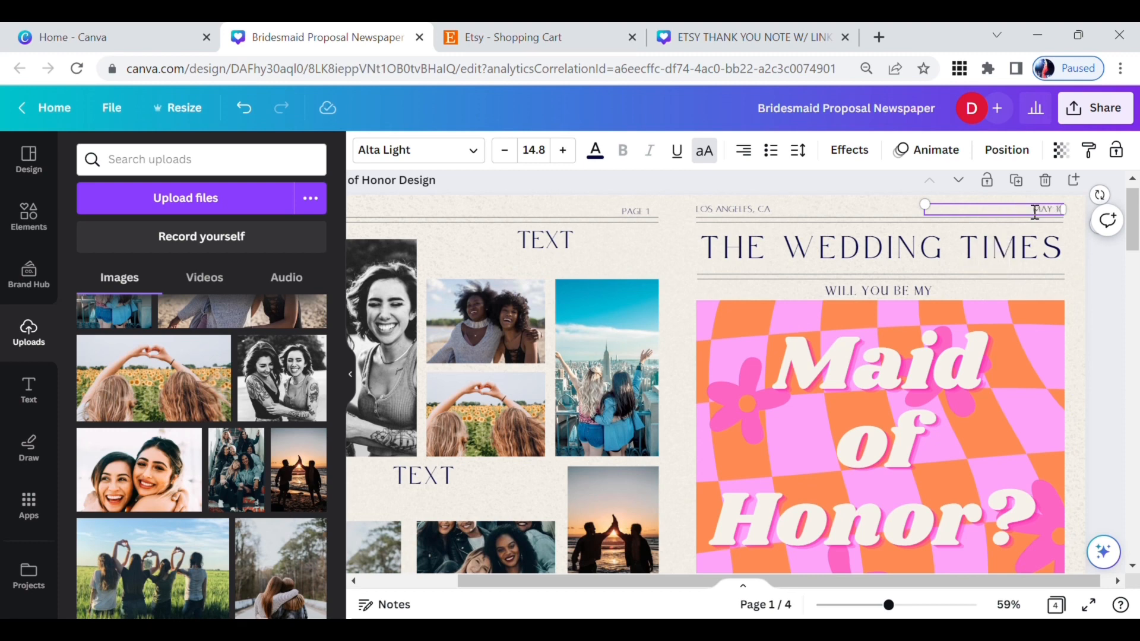
{"action": "type", "text": "0TH, 202"}
{"action": "left_click", "coordinate": [1109, 283]}
Step: Replace the wedding date placeholder below "Maid of Honor?" with "April 12th, 2024"
{"action": "scroll", "coordinate": [1109, 284], "scroll_direction": "down", "scroll_amount": 3}
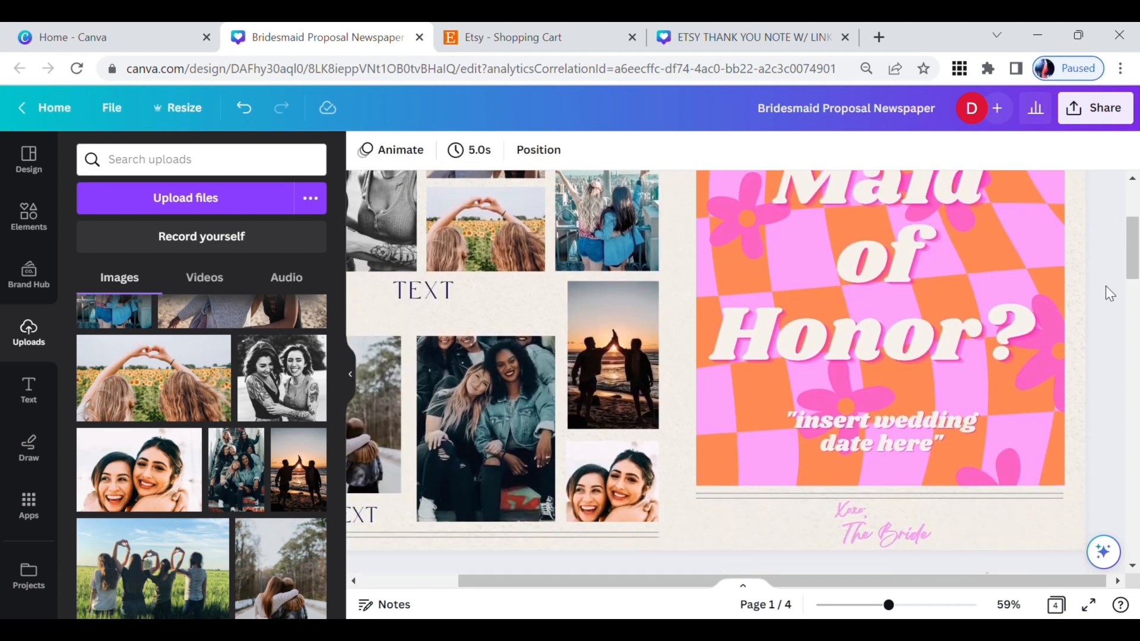
{"action": "left_click", "coordinate": [876, 422]}
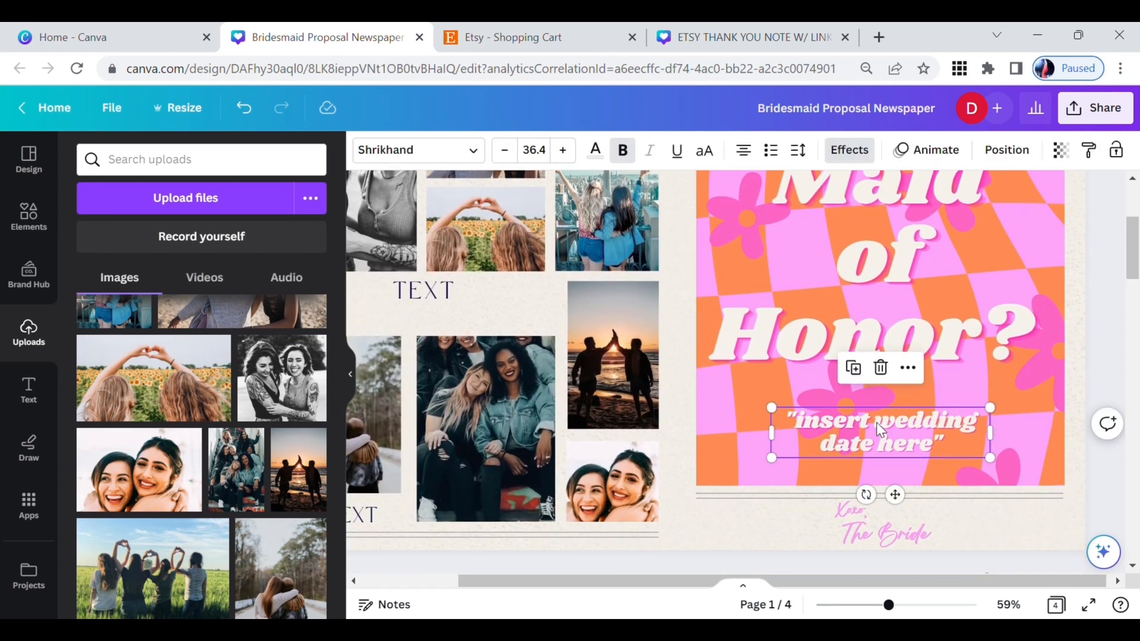
{"action": "double_click", "coordinate": [913, 433]}
{"action": "left_click_drag", "start_coordinate": [944, 446], "coordinate": [792, 429]}
{"action": "key", "text": "BackSpace"}
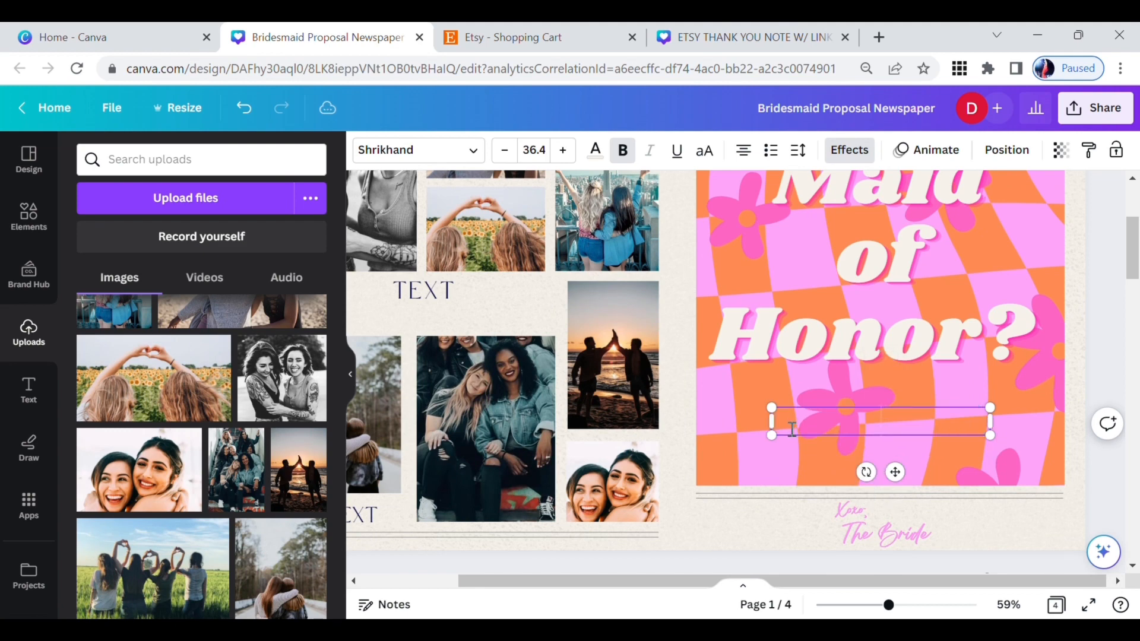
{"action": "type", "text": "April 12th"}
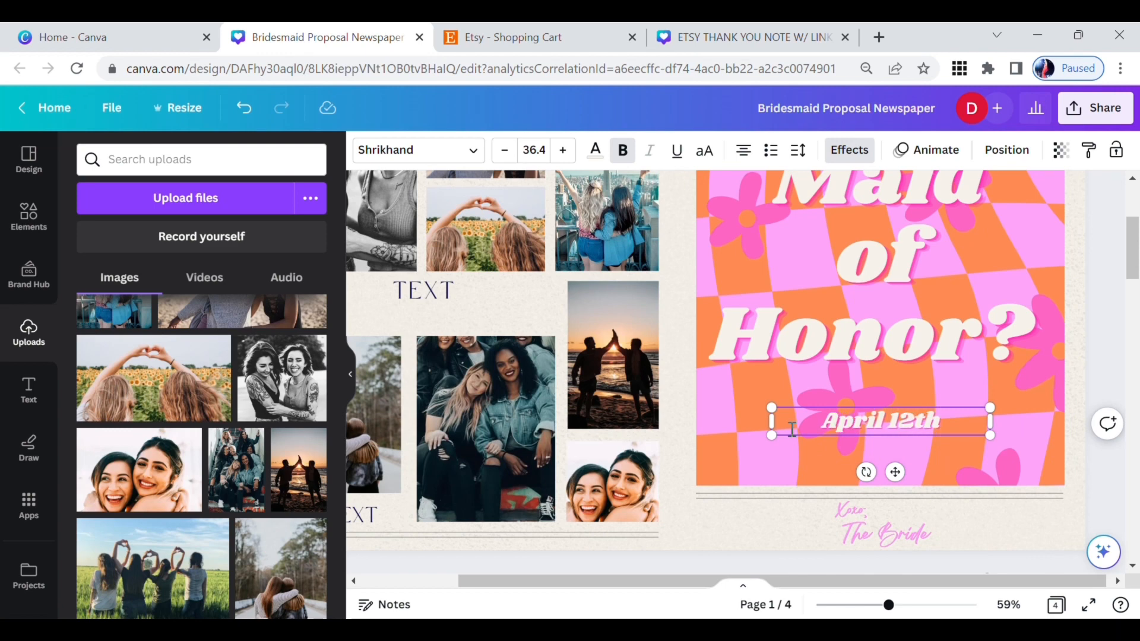
{"action": "type", "text": ", 2024"}
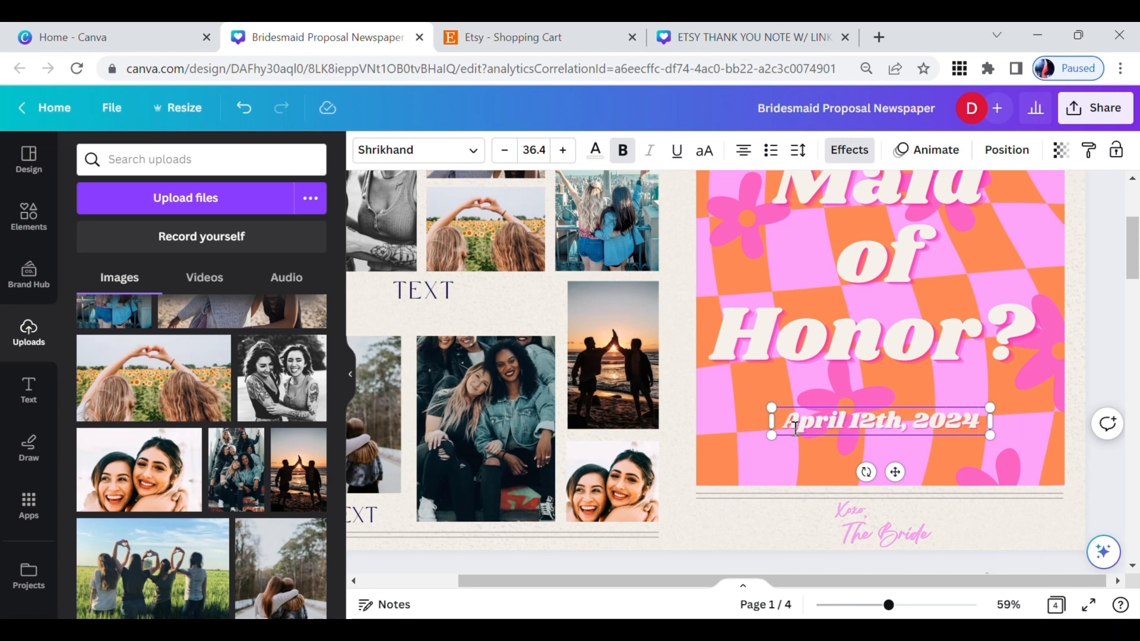
{"action": "left_click", "coordinate": [992, 448]}
Step: Replace "The Bride" in the sign-off at the foot of page 1 with the bride's first name
{"action": "scroll", "coordinate": [993, 447], "scroll_direction": "down", "scroll_amount": 1}
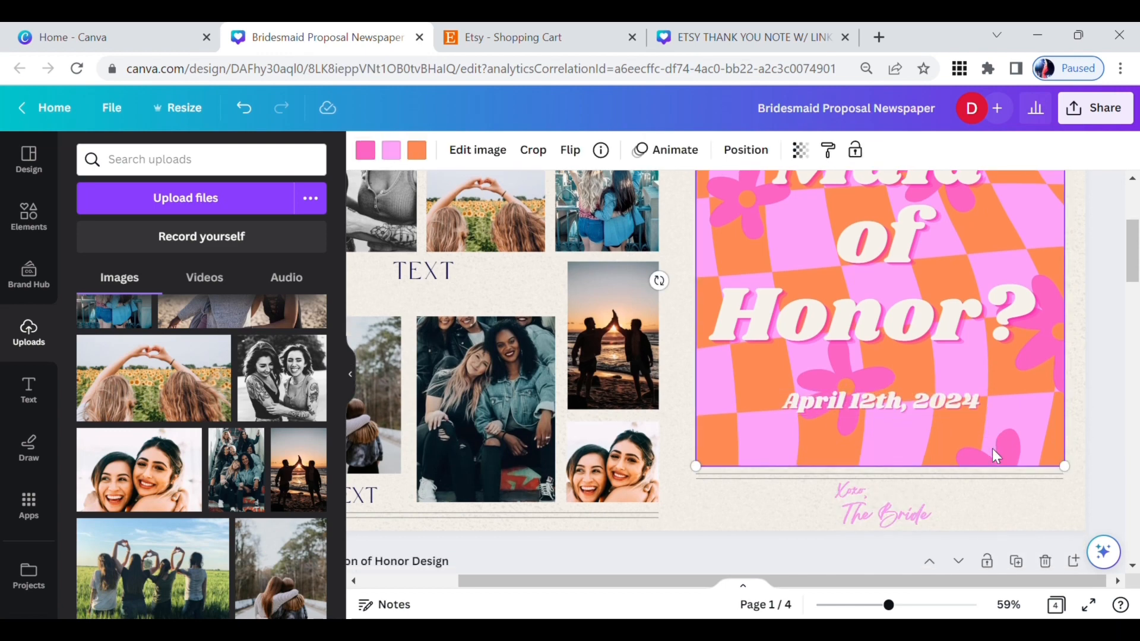
{"action": "scroll", "coordinate": [956, 466], "scroll_direction": "down", "scroll_amount": 1}
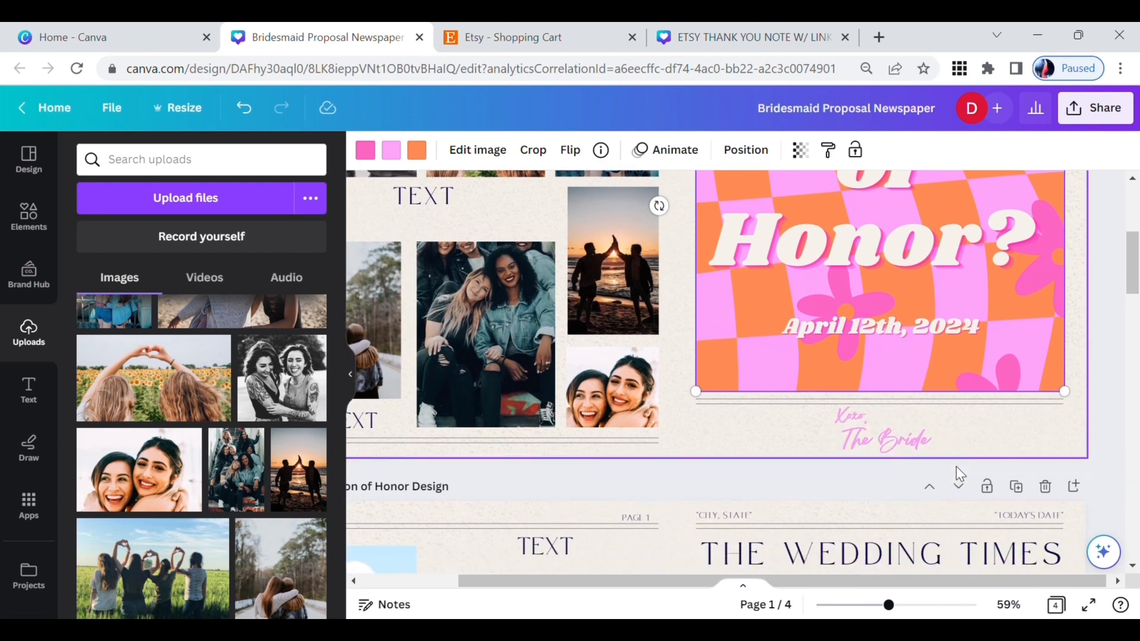
{"action": "left_click", "coordinate": [932, 440]}
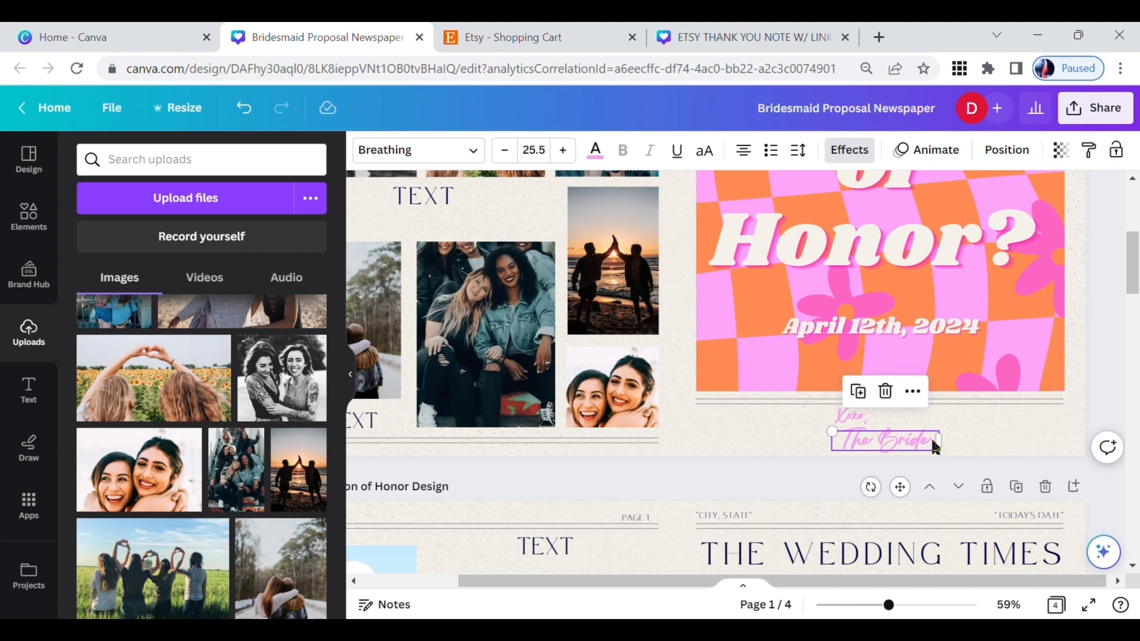
{"action": "double_click", "coordinate": [932, 440]}
{"action": "type", "text": "Samanths"}
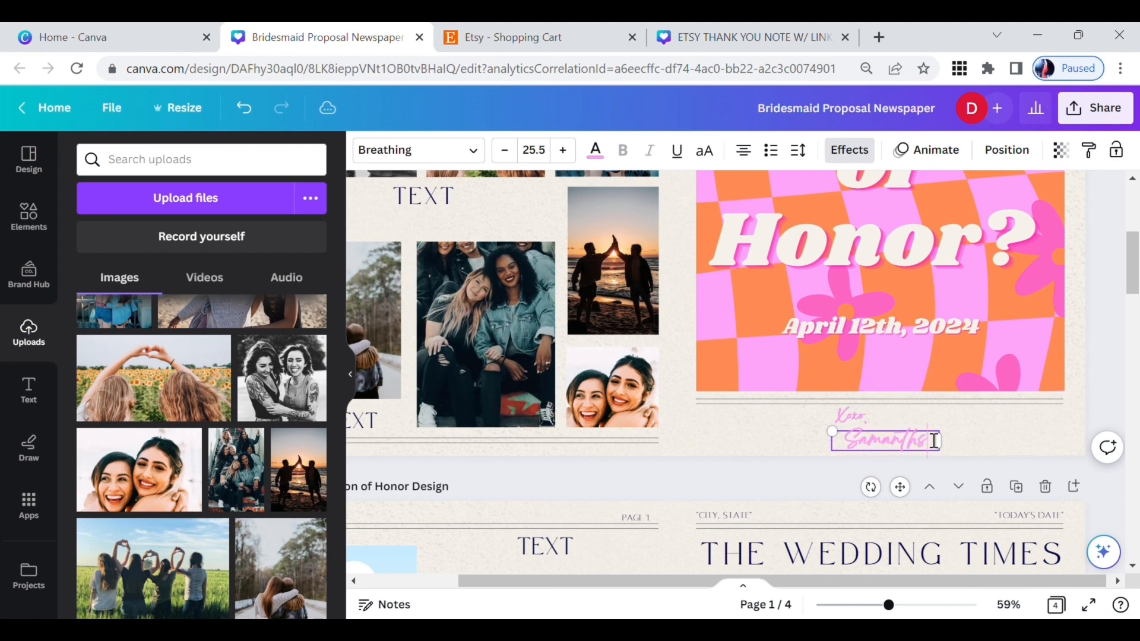
{"action": "key", "text": "BackSpace"}
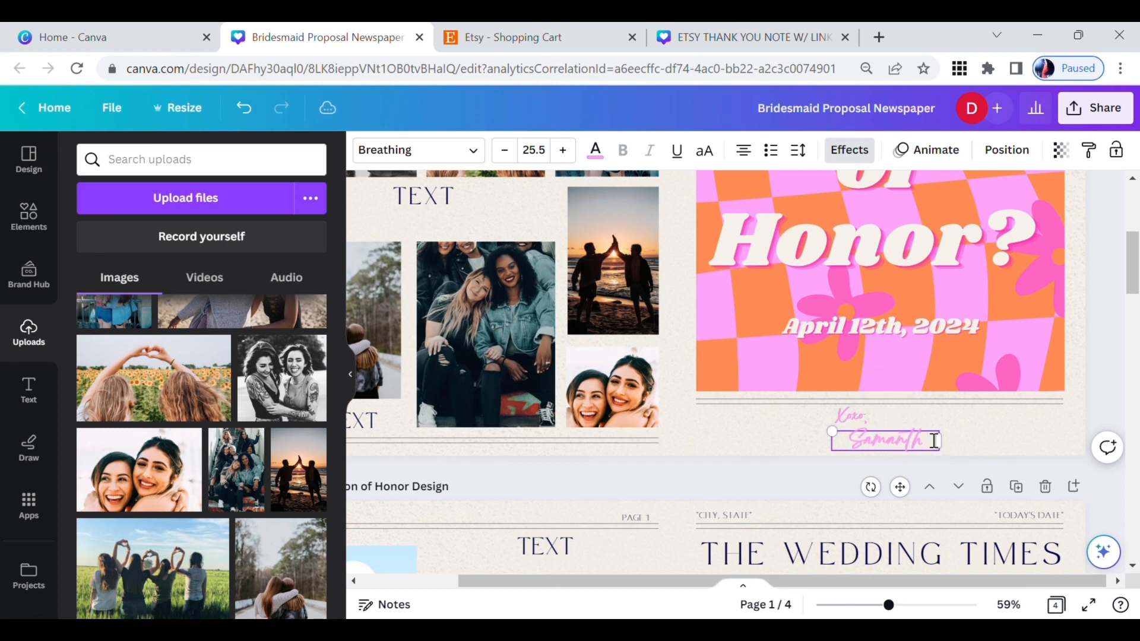
{"action": "type", "text": "antha"}
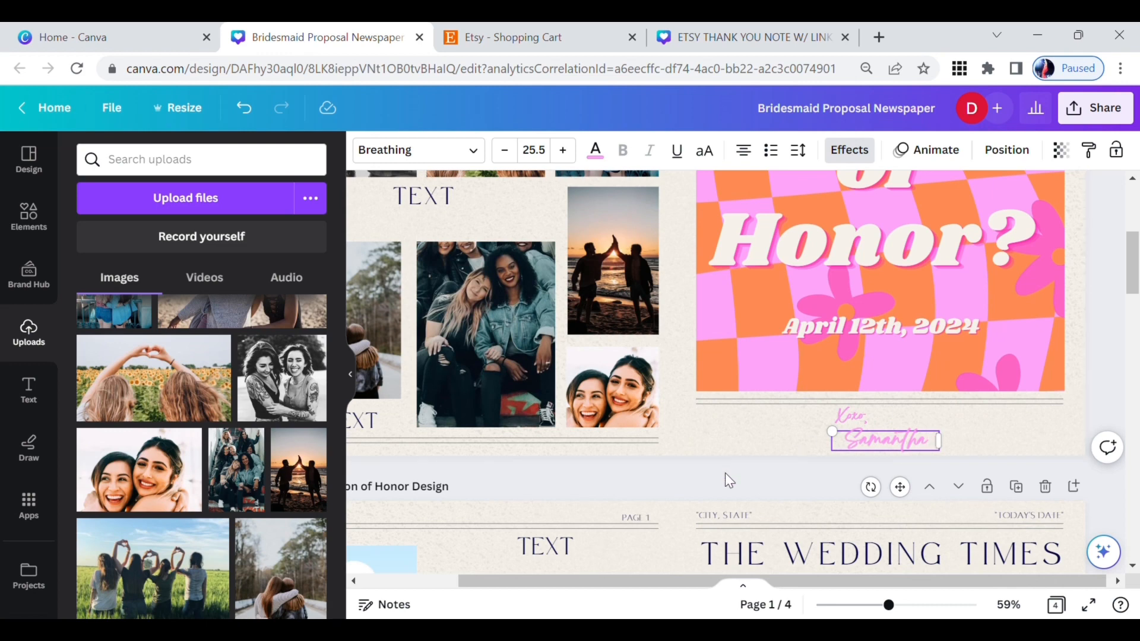
{"action": "left_click", "coordinate": [725, 472]}
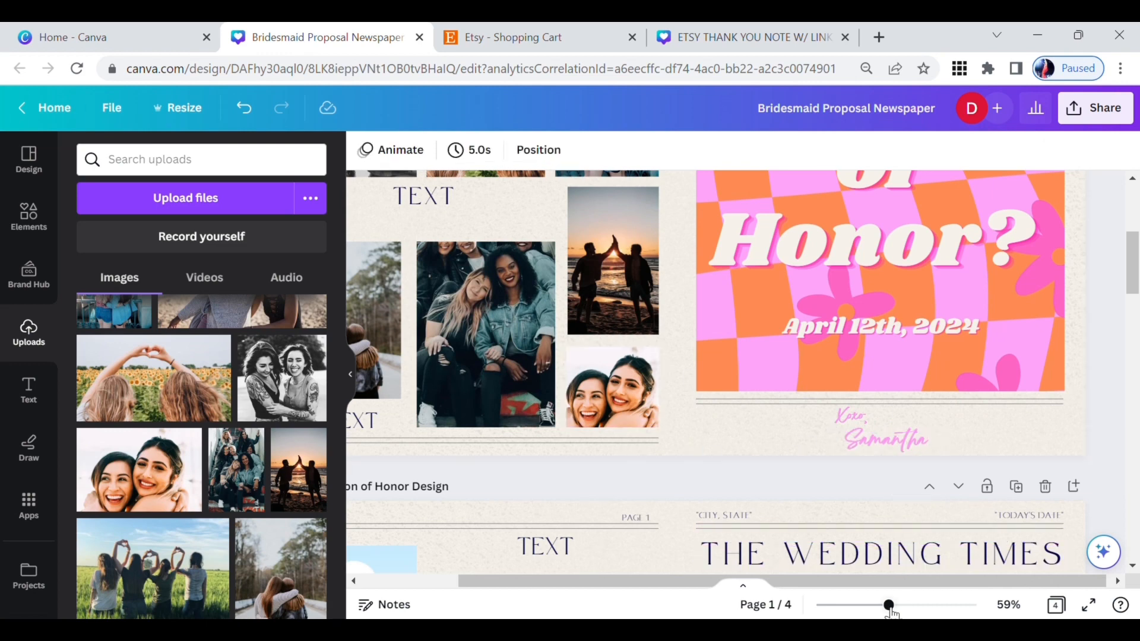
Step: Replace the text placeholder below page 1's black-and-white photo with "I CAN'T SAY 'I DO' WITHOUT YOU!"
{"action": "left_click_drag", "start_coordinate": [892, 612], "coordinate": [877, 611]}
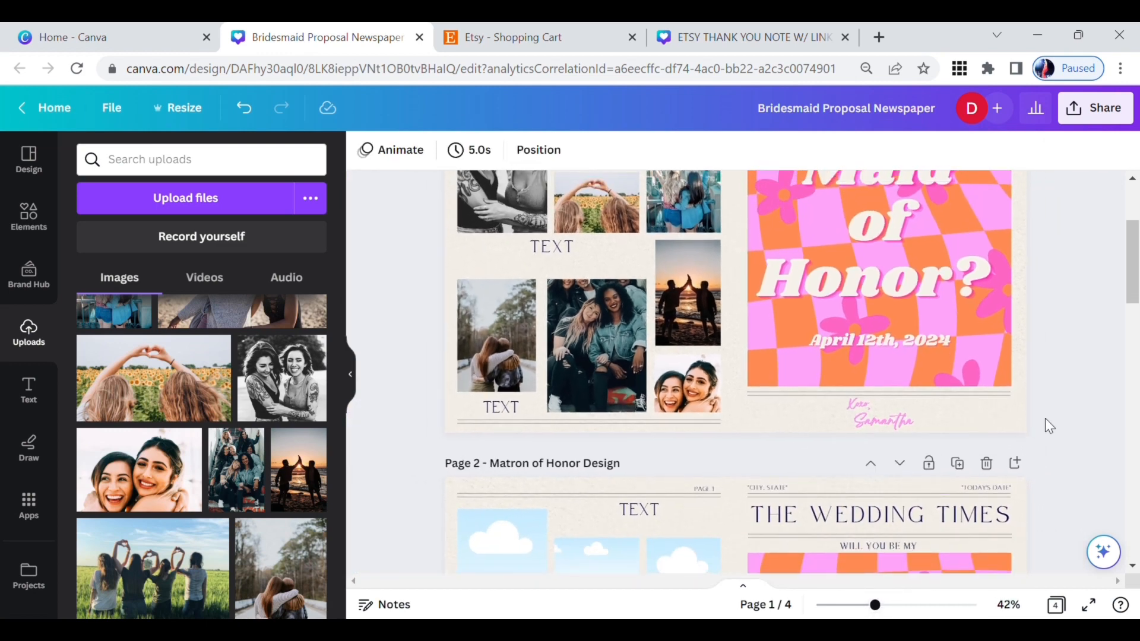
{"action": "scroll", "coordinate": [1046, 423], "scroll_direction": "up", "scroll_amount": 3}
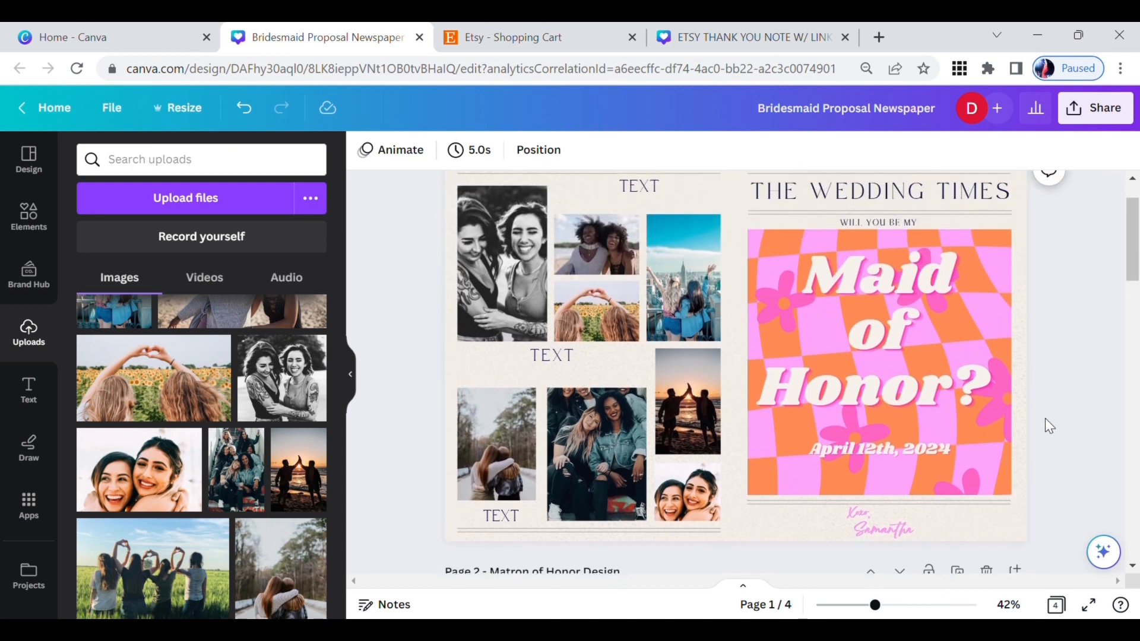
{"action": "scroll", "coordinate": [1044, 425], "scroll_direction": "up", "scroll_amount": 2}
{"action": "left_click", "coordinate": [567, 415]}
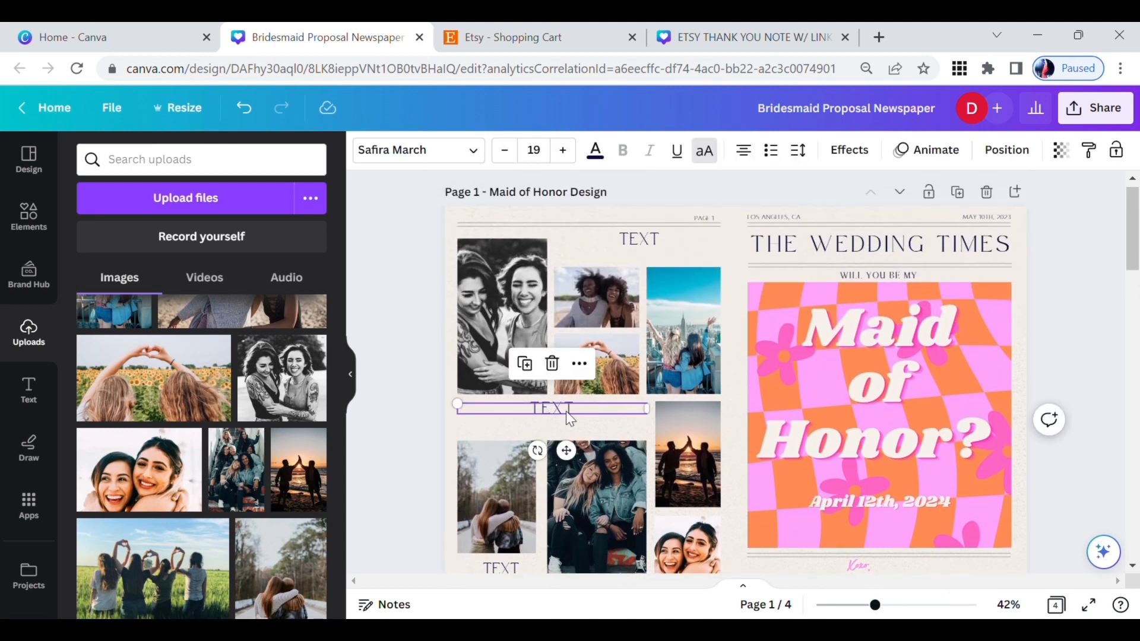
{"action": "double_click", "coordinate": [566, 410]}
{"action": "key", "text": "BackSpace"}
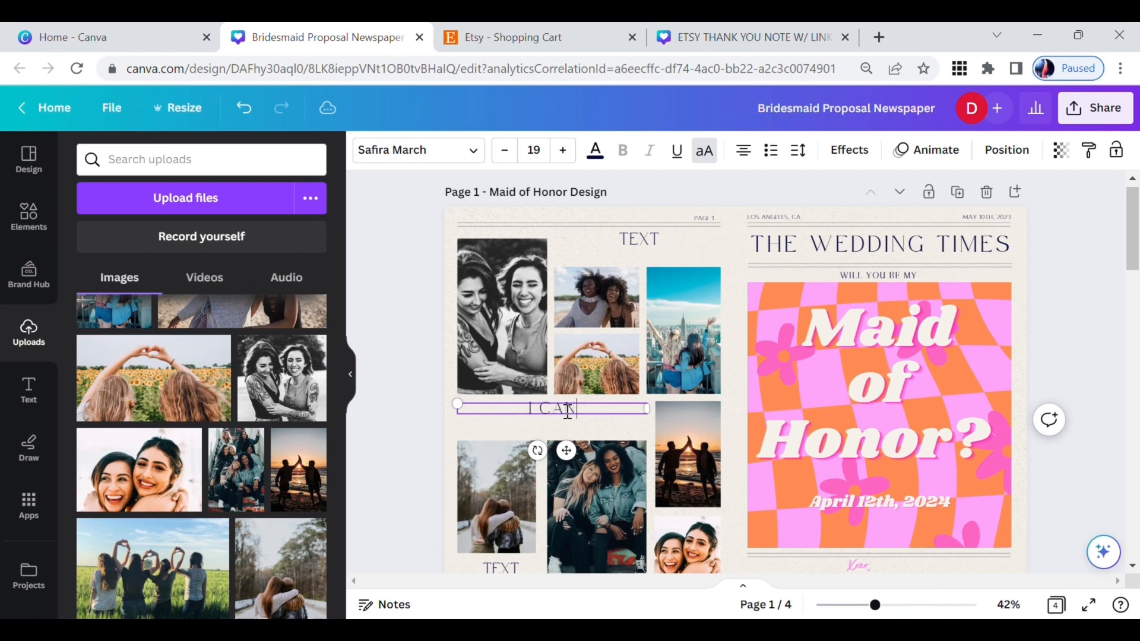
{"action": "type", "text": "I CAN'T SAY I DO W"}
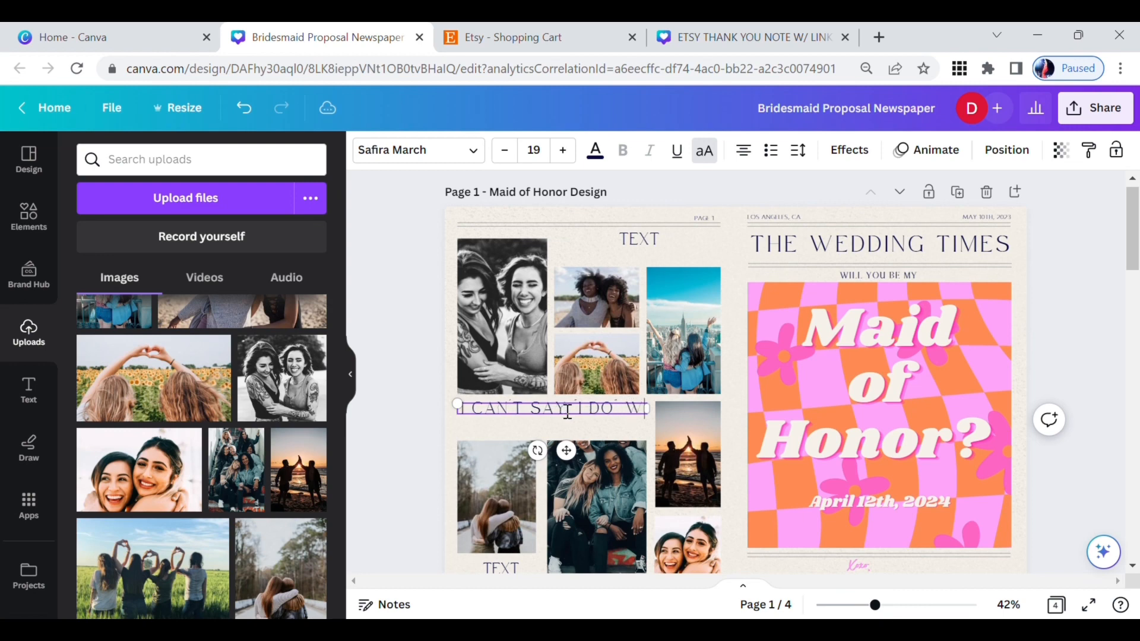
{"action": "type", "text": "ITHOUT YO"}
{"action": "type", "text": "U!"}
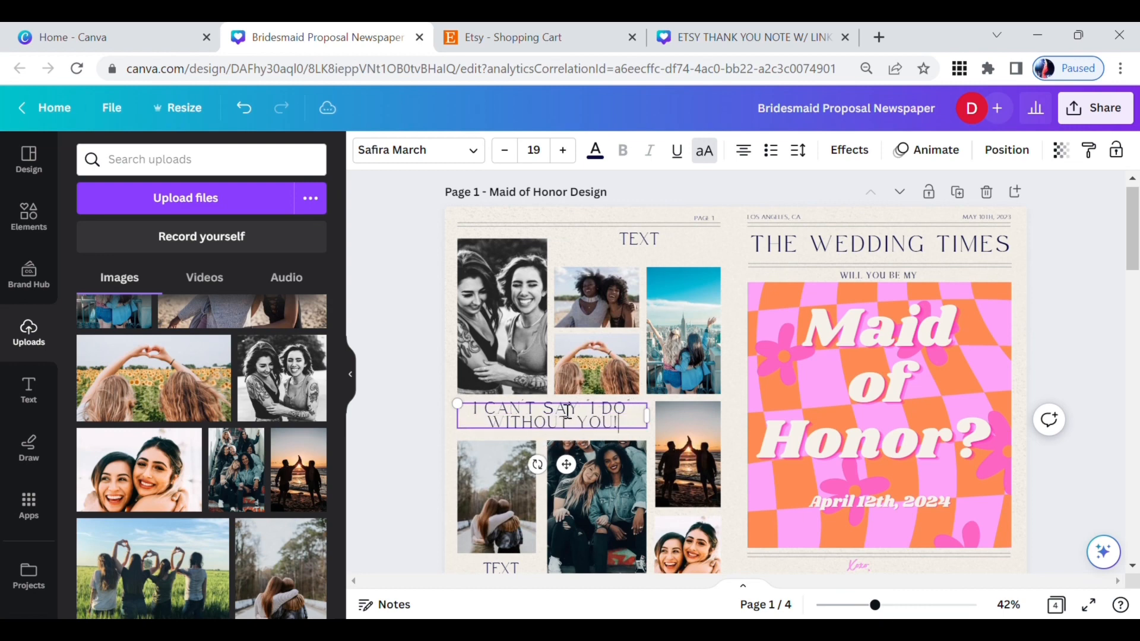
{"action": "left_click", "coordinate": [420, 293]}
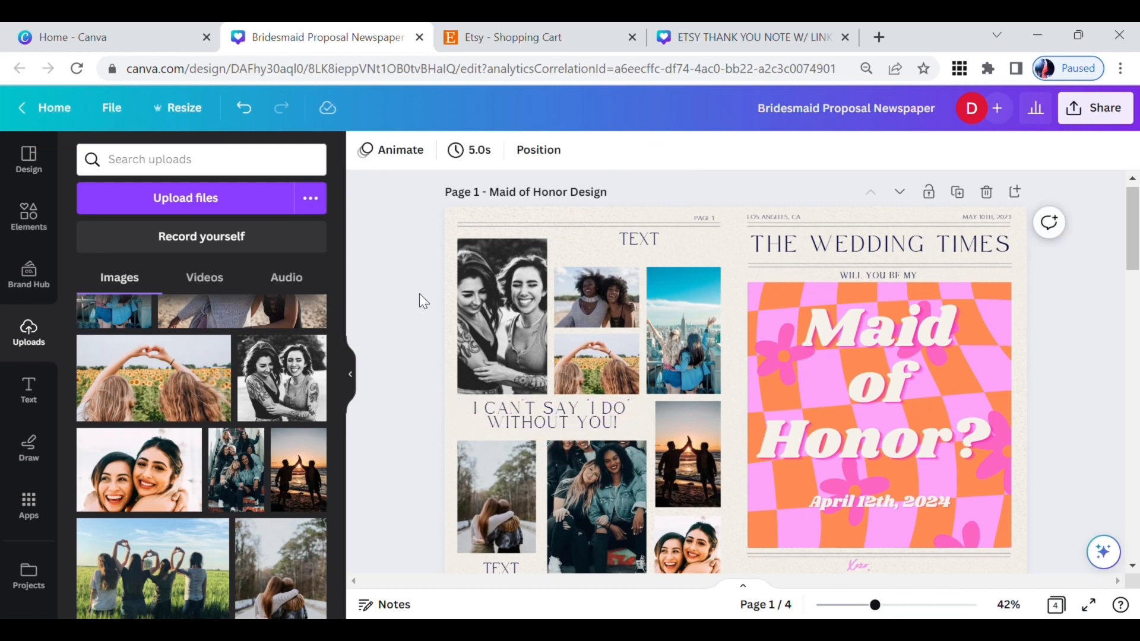
Step: Clear the text placeholder above the beach and city skyline photos on page 1, leaving no heading there
{"action": "left_click", "coordinate": [632, 241]}
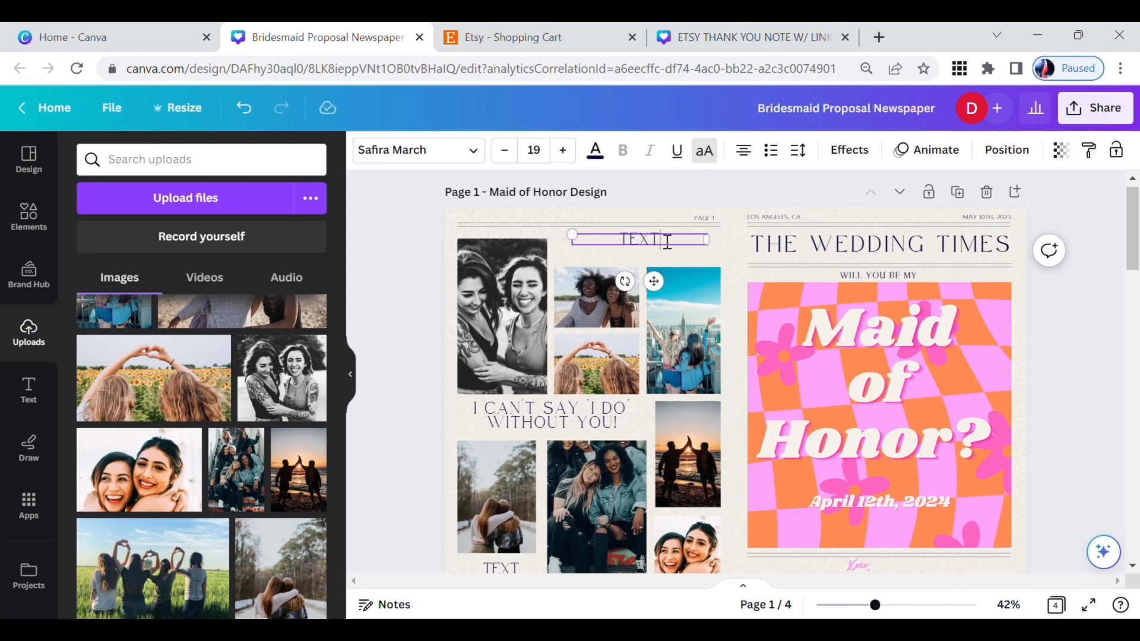
{"action": "key", "text": "BackSpace"}
{"action": "key", "text": "BackSpace"}
{"action": "type", "text": "SDHSJISIJ"}
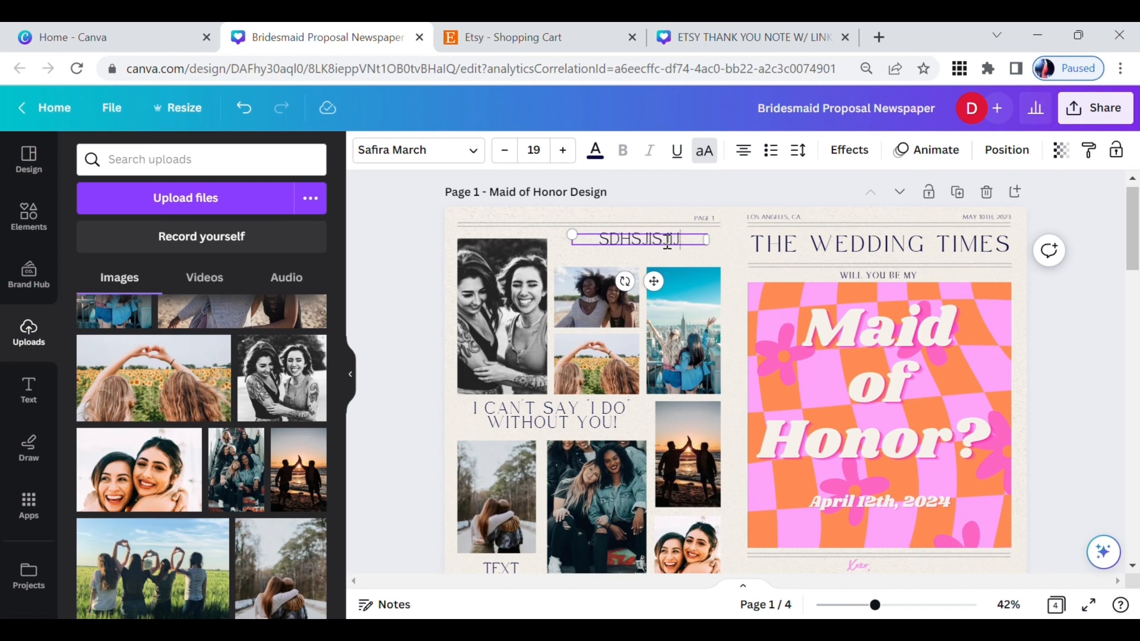
{"action": "key", "text": "ctrl+a"}
{"action": "key", "text": "BackSpace"}
{"action": "left_click", "coordinate": [420, 236]}
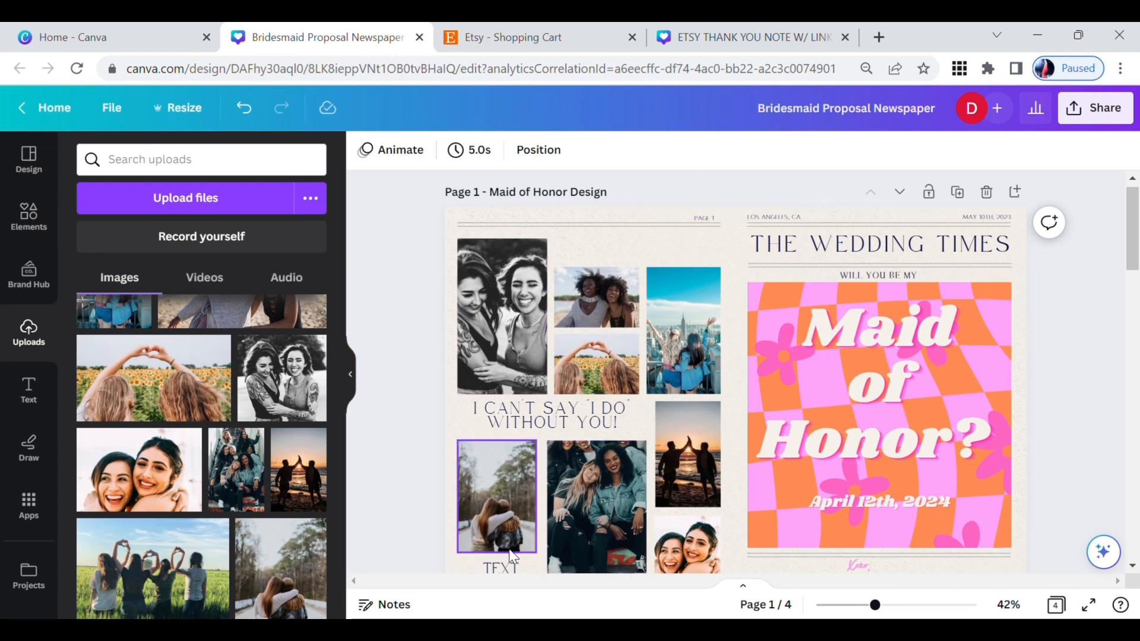
Step: Replace the text placeholder below the woodland hug photo on page 1 with the date "02/10/2007"
{"action": "scroll", "coordinate": [496, 505], "scroll_direction": "down", "scroll_amount": 1}
{"action": "double_click", "coordinate": [496, 509]}
{"action": "type", "text": "02/10/"}
{"action": "type", "text": "2007"}
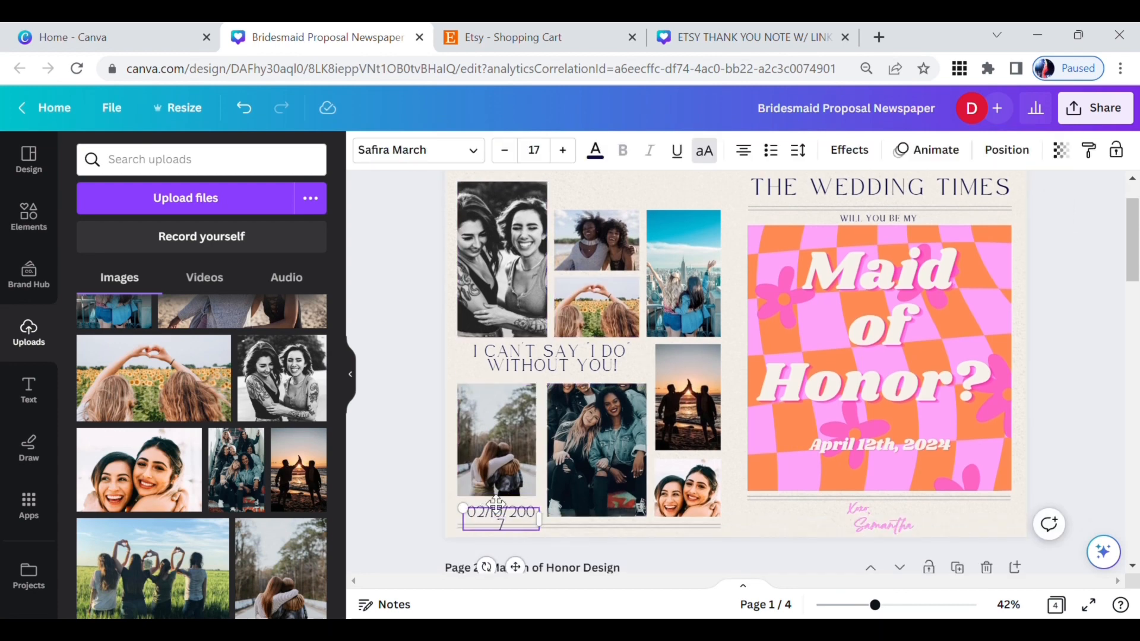
{"action": "key", "text": "BackSpace"}
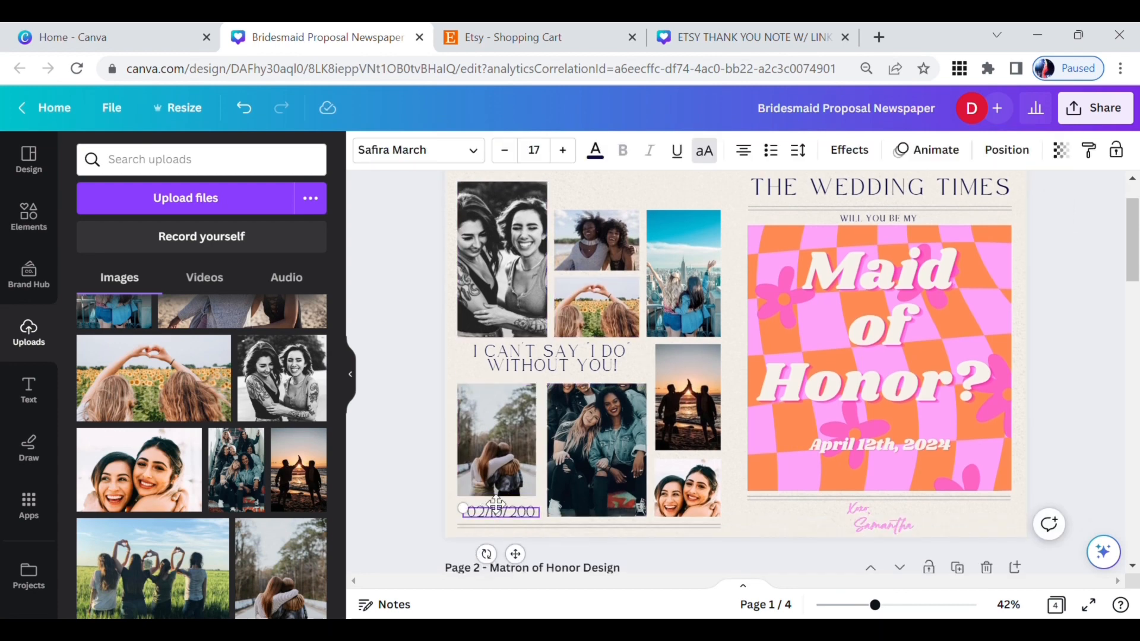
{"action": "type", "text": "7"}
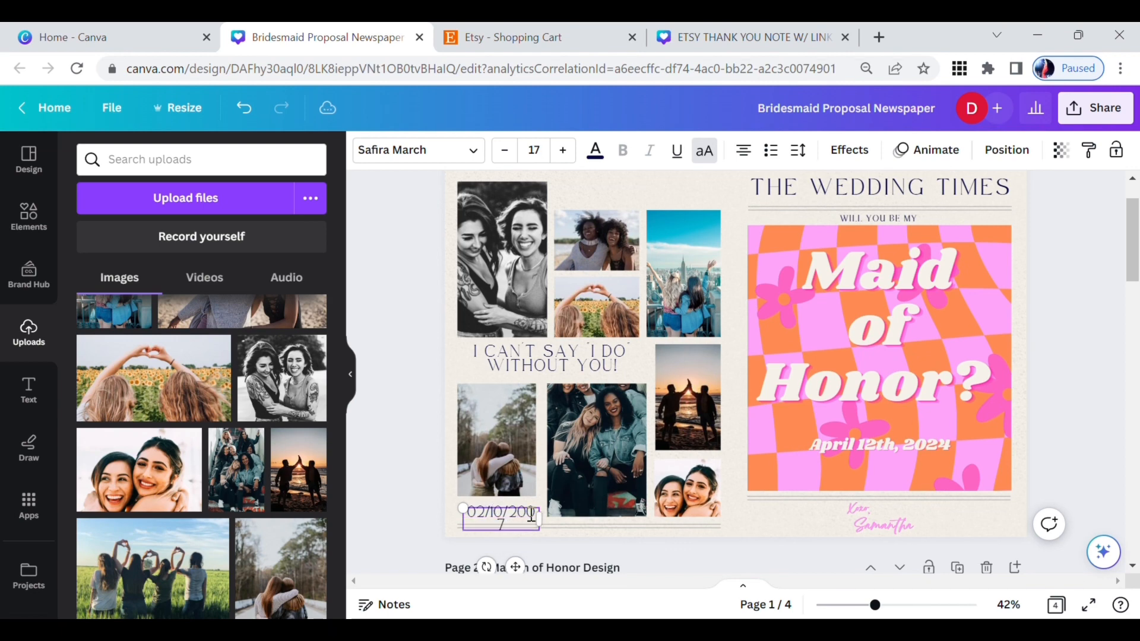
Step: Widen the date's text box so "02/10/2007" fits on one line, and center it below the woodland hug photo on page 1
{"action": "left_click_drag", "start_coordinate": [540, 513], "coordinate": [546, 513]}
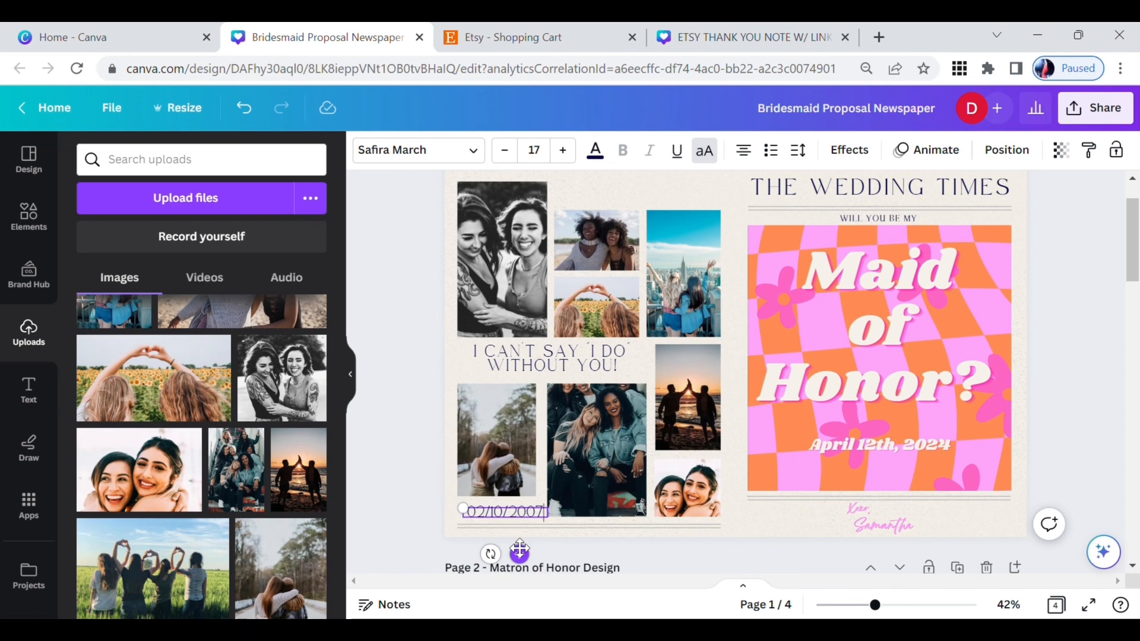
{"action": "left_click_drag", "start_coordinate": [520, 549], "coordinate": [513, 548]}
{"action": "left_click", "coordinate": [407, 406]}
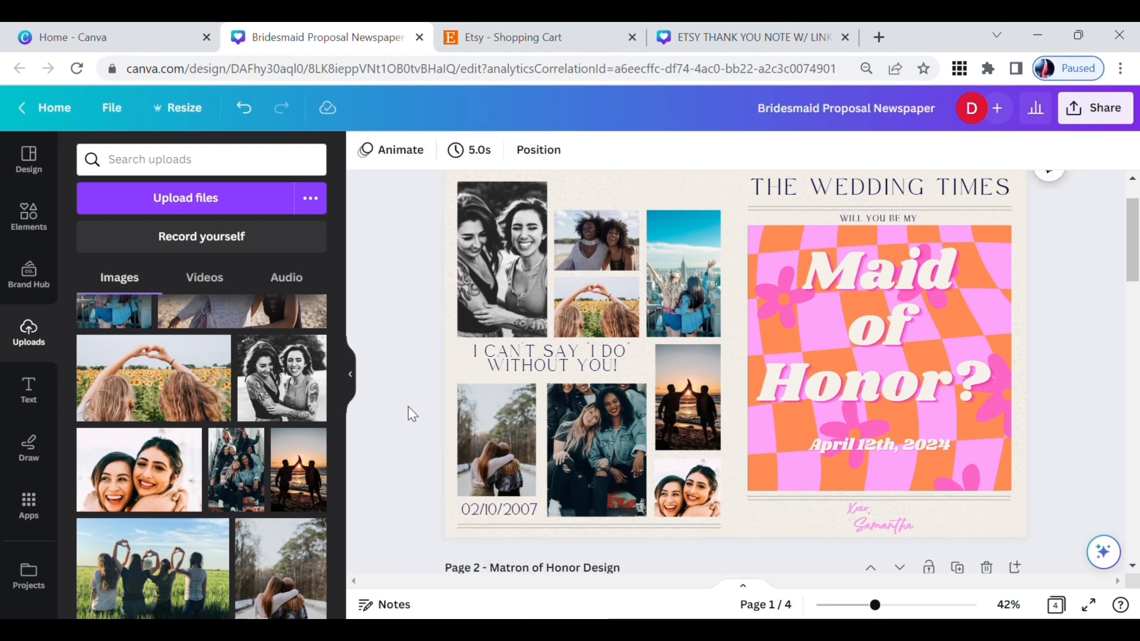
Step: Nudge the heading "I CAN'T SAY 'I DO' WITHOUT YOU!" slightly downward between the photo rows on page 1
{"action": "left_click", "coordinate": [604, 364]}
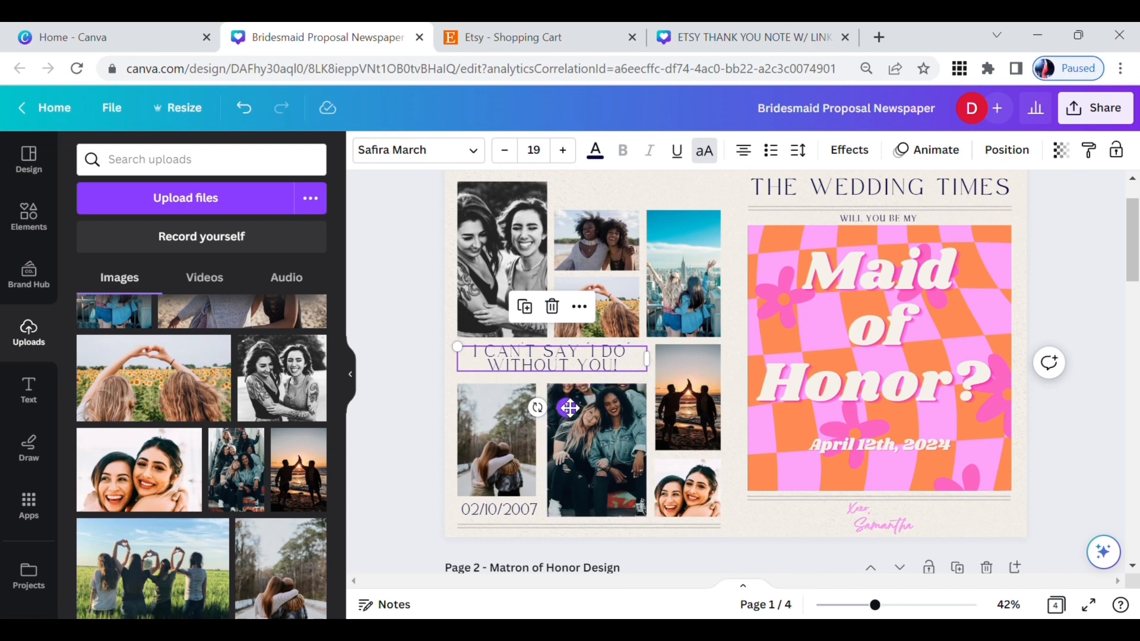
{"action": "left_click_drag", "start_coordinate": [568, 407], "coordinate": [571, 406]}
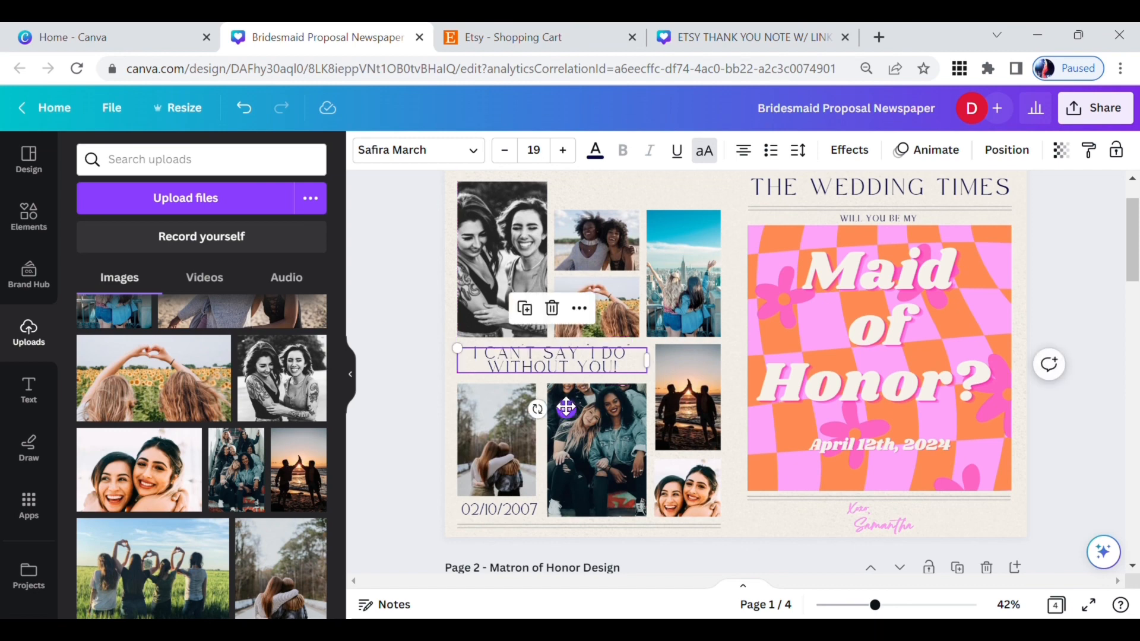
{"action": "left_click", "coordinate": [421, 292]}
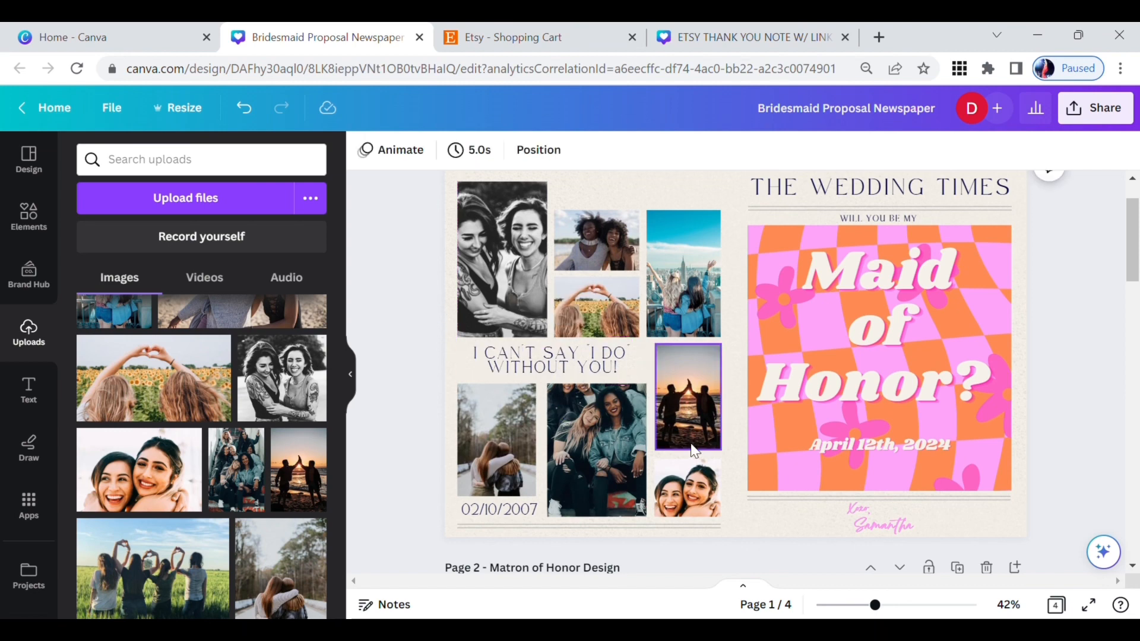
Step: Extend the city skyline and beach photos upward so their top edges align with the black-and-white photo on page 1
{"action": "scroll", "coordinate": [657, 322], "scroll_direction": "up", "scroll_amount": 2}
{"action": "left_click", "coordinate": [675, 316]}
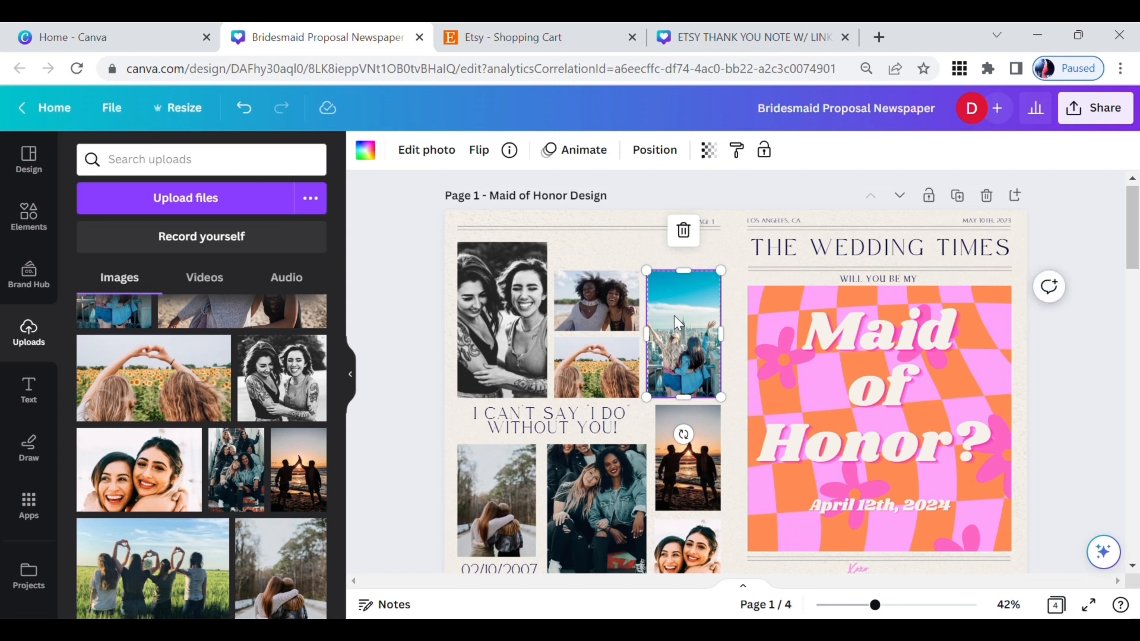
{"action": "left_click_drag", "start_coordinate": [687, 270], "coordinate": [684, 240]}
{"action": "left_click", "coordinate": [603, 296]}
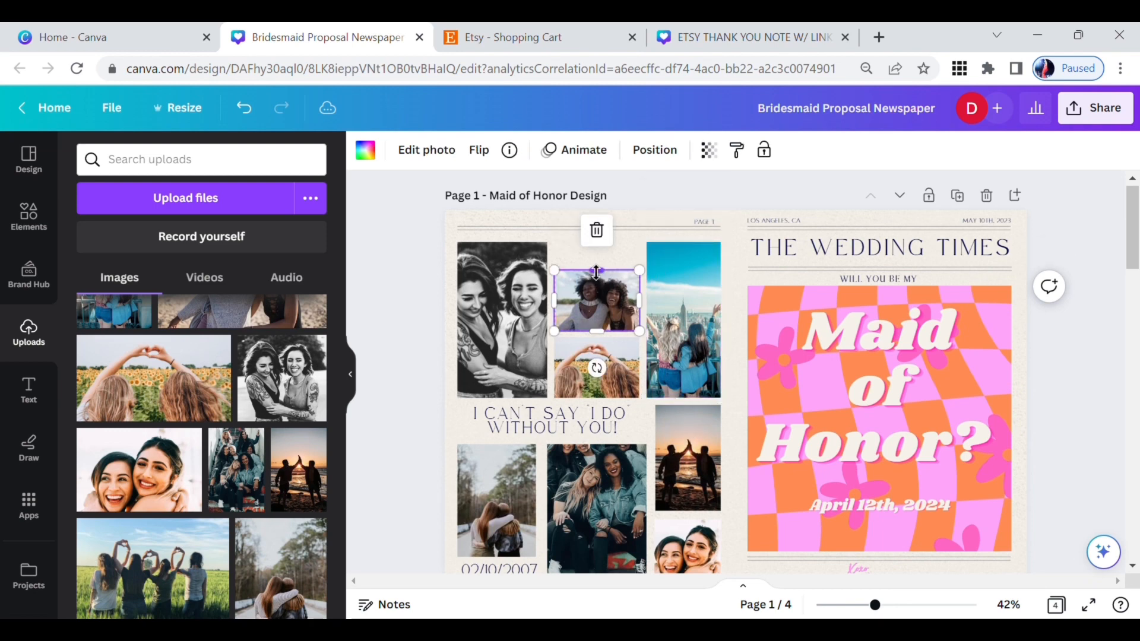
{"action": "left_click_drag", "start_coordinate": [597, 270], "coordinate": [594, 242]}
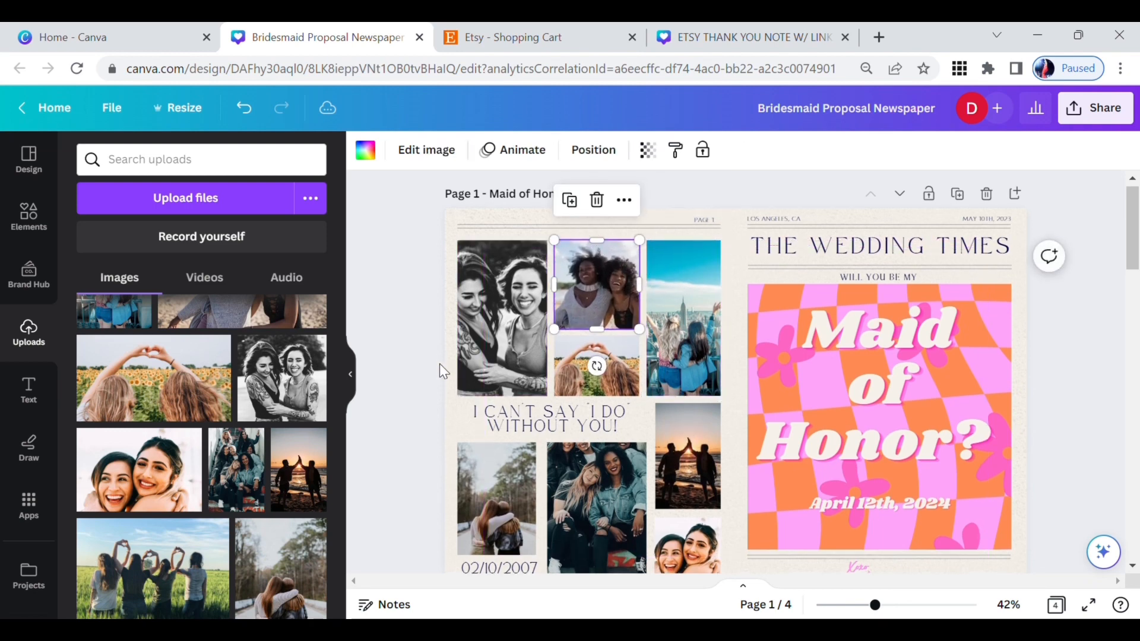
Step: Open the design's download settings and choose PDF Print as the file type
{"action": "scroll", "coordinate": [439, 363], "scroll_direction": "down", "scroll_amount": 1}
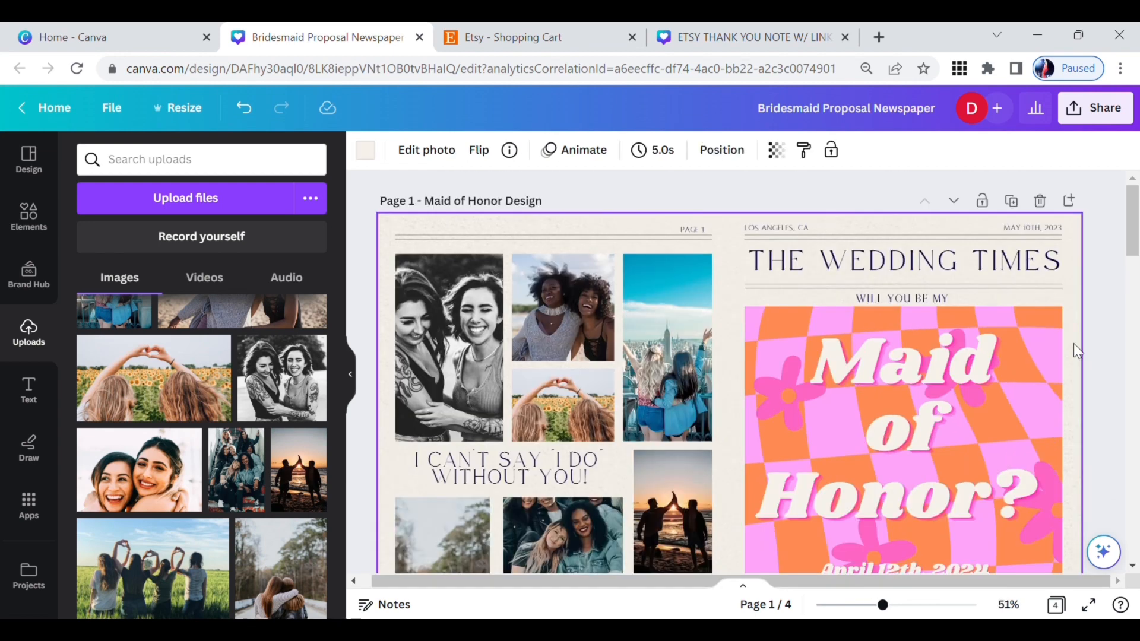
{"action": "left_click_drag", "start_coordinate": [884, 607], "coordinate": [878, 608]}
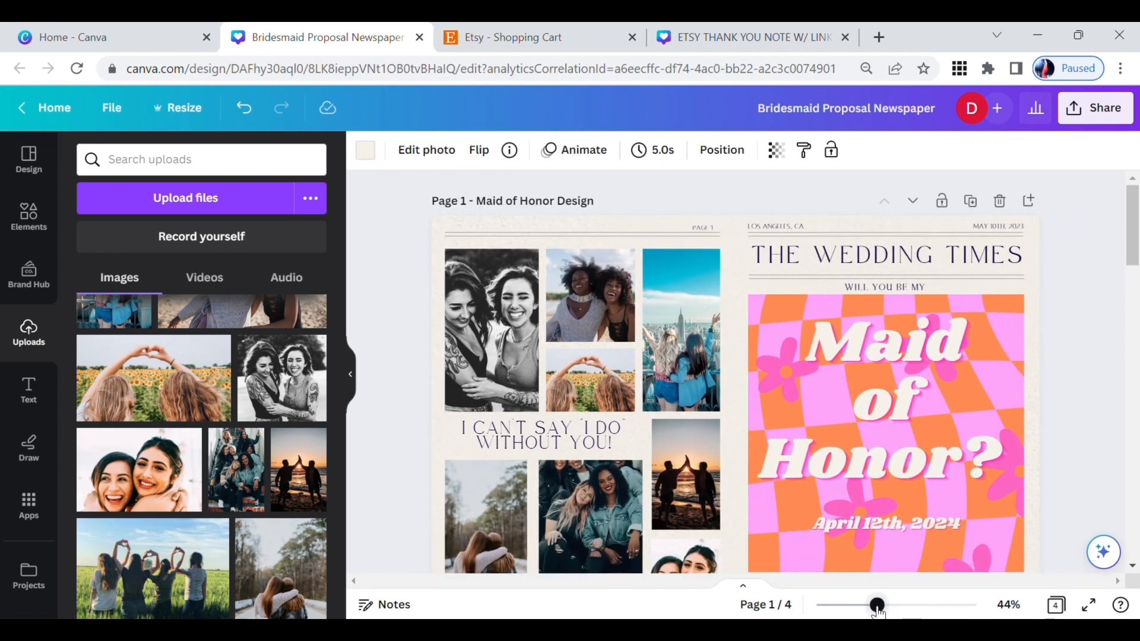
{"action": "scroll", "coordinate": [1090, 491], "scroll_direction": "down", "scroll_amount": 2}
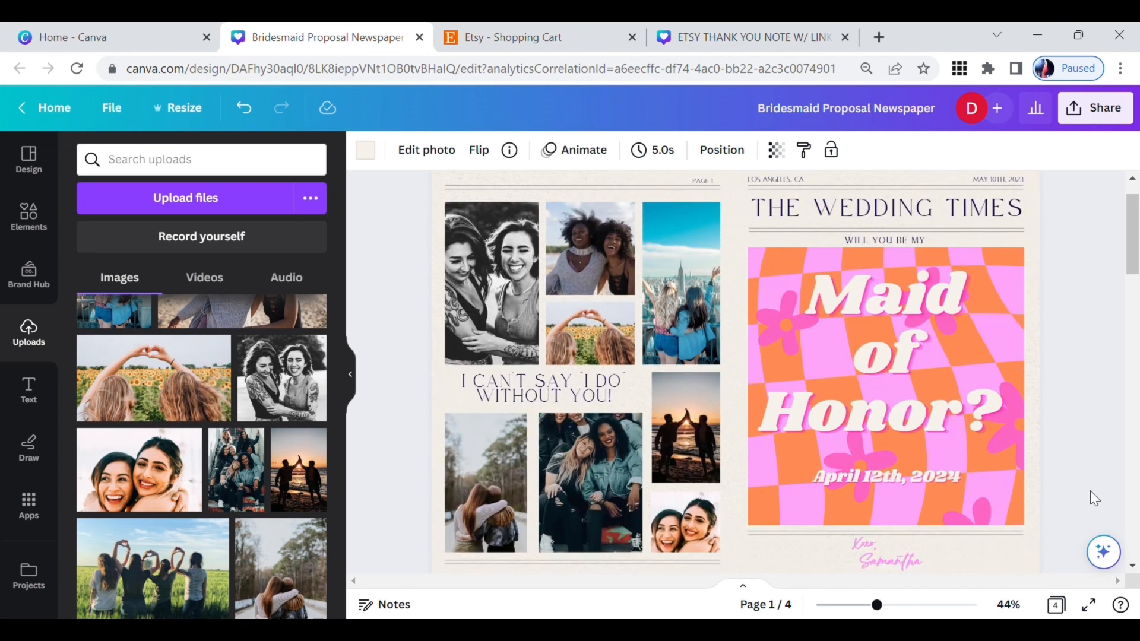
{"action": "scroll", "coordinate": [1090, 491], "scroll_direction": "up", "scroll_amount": 1}
{"action": "scroll", "coordinate": [1091, 493], "scroll_direction": "up", "scroll_amount": 1}
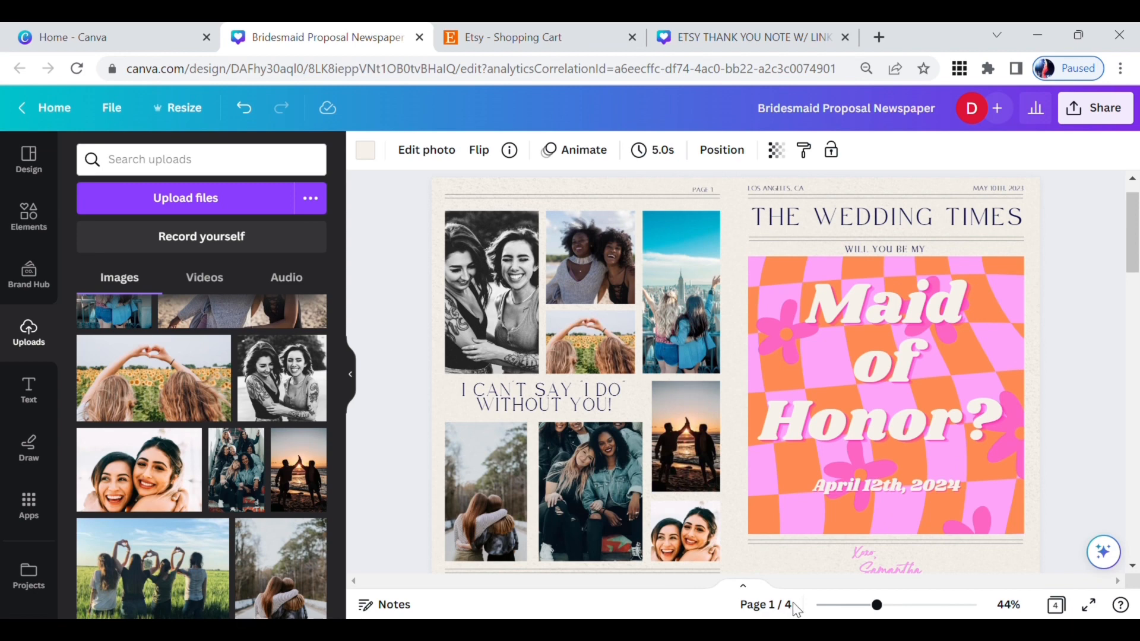
{"action": "left_click", "coordinate": [1106, 108]}
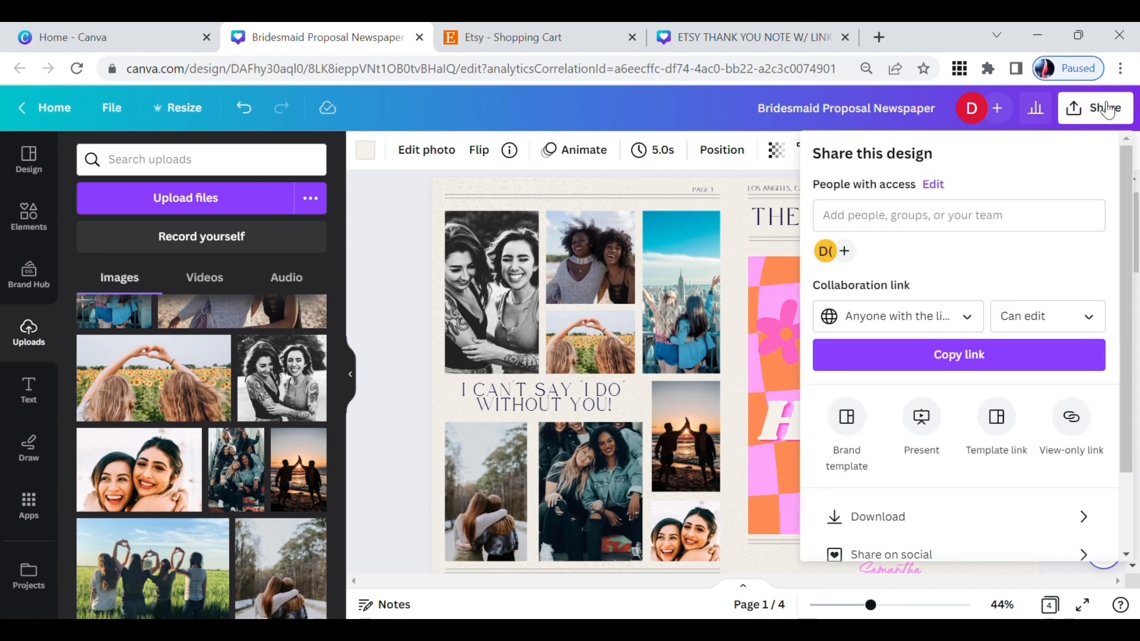
{"action": "scroll", "coordinate": [1057, 217], "scroll_direction": "down", "scroll_amount": 2}
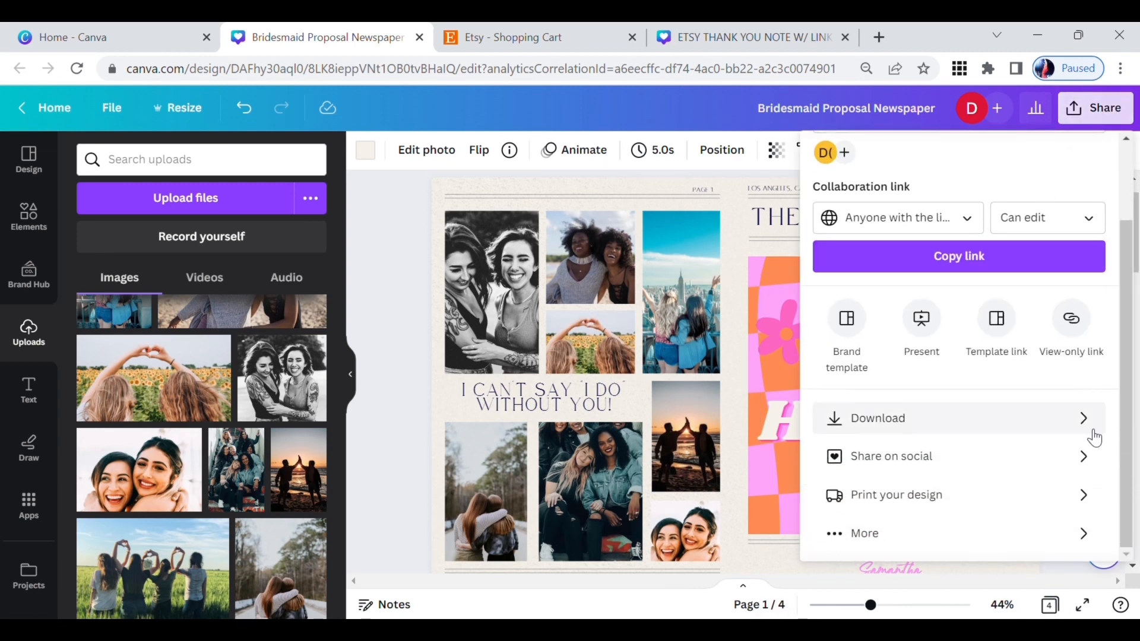
{"action": "left_click", "coordinate": [1081, 418]}
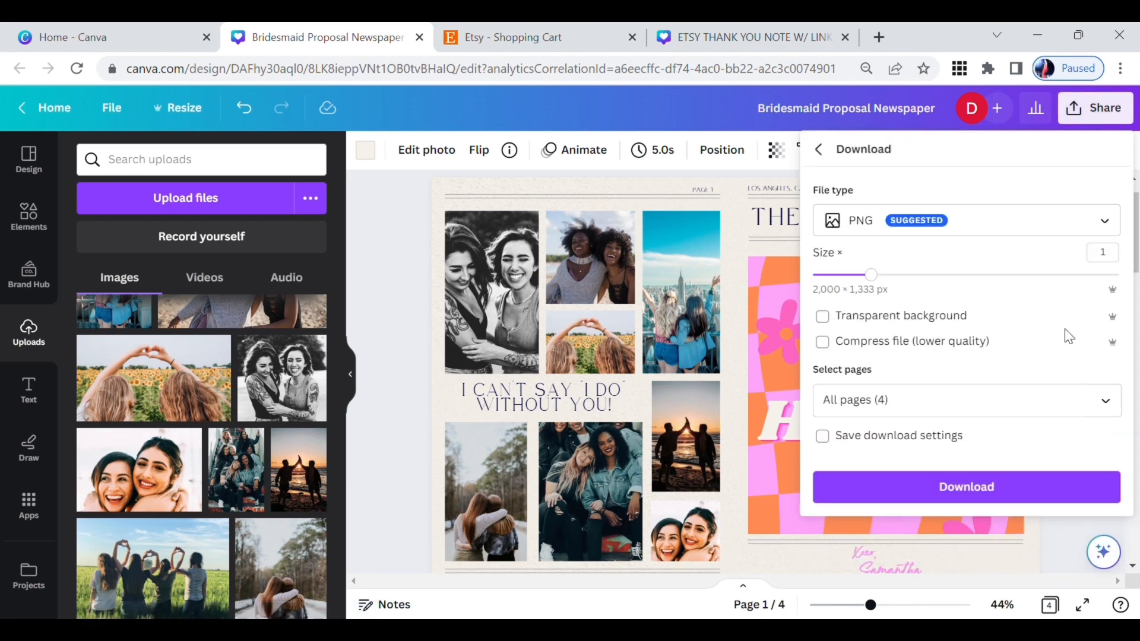
{"action": "left_click", "coordinate": [1039, 220]}
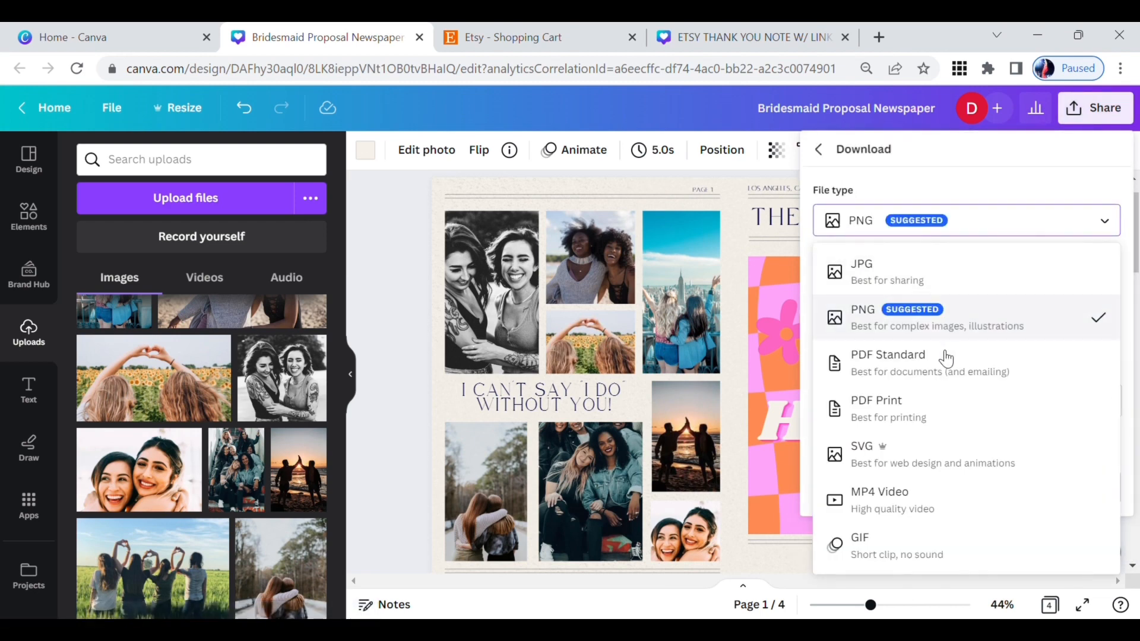
{"action": "left_click", "coordinate": [920, 394]}
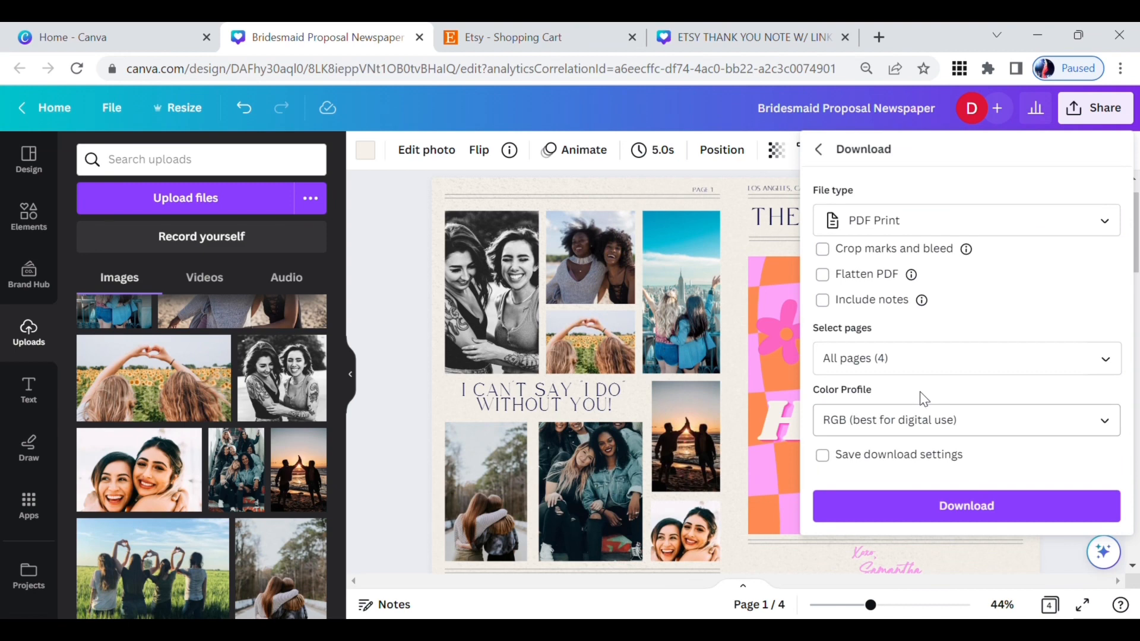
Step: Limit the download to "Page 1 - Maid of Honor Design" and download the file
{"action": "left_click", "coordinate": [1101, 368]}
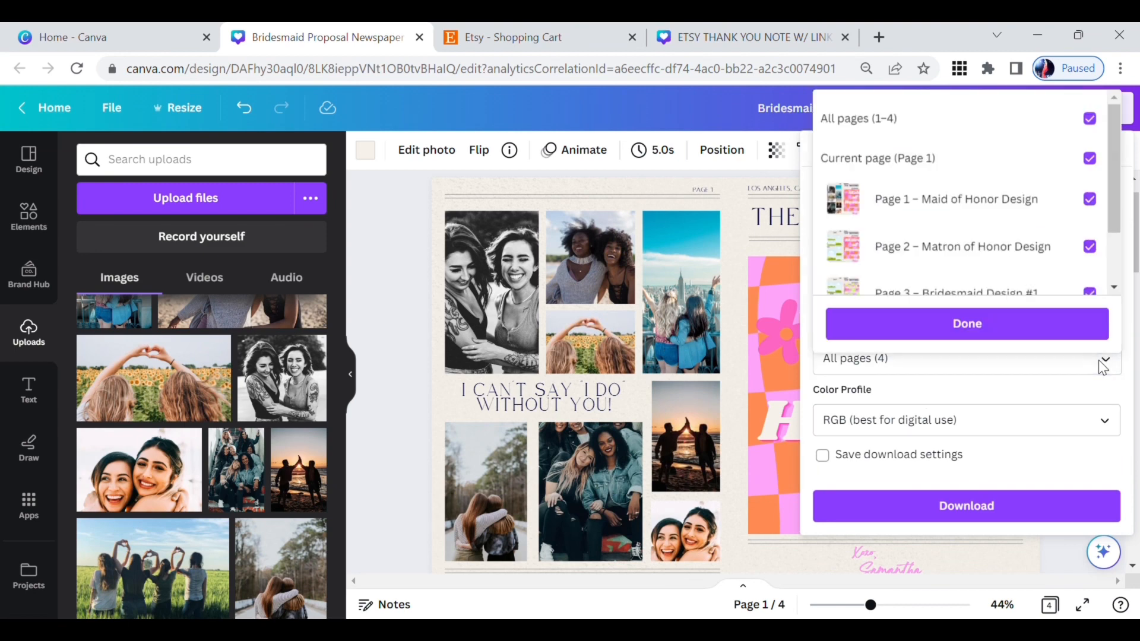
{"action": "left_click", "coordinate": [1086, 122]}
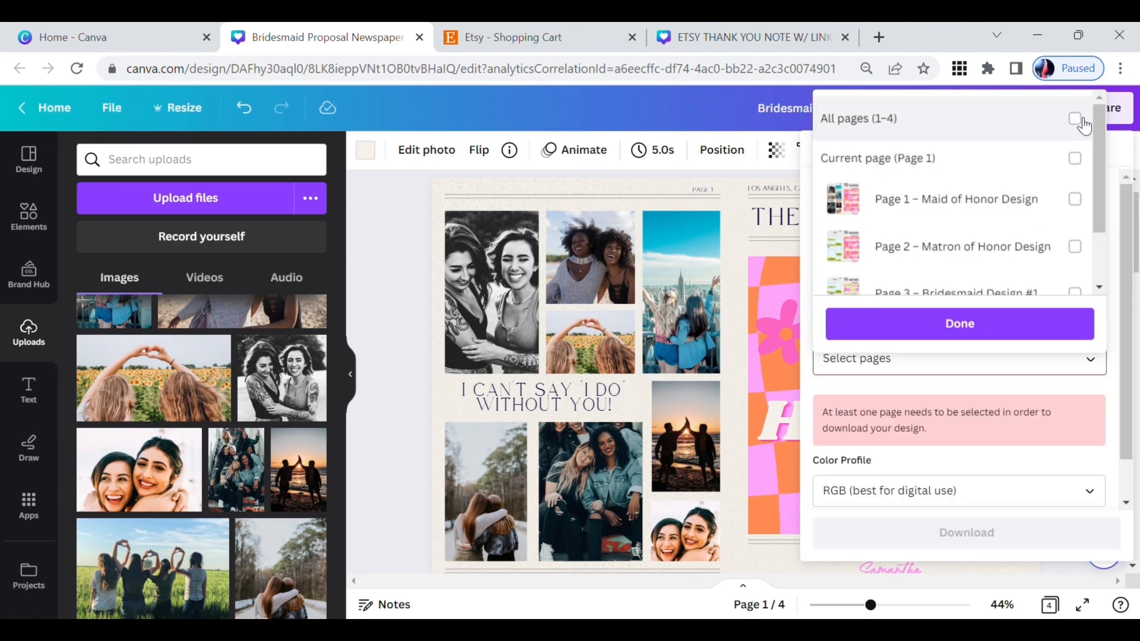
{"action": "left_click", "coordinate": [1075, 202]}
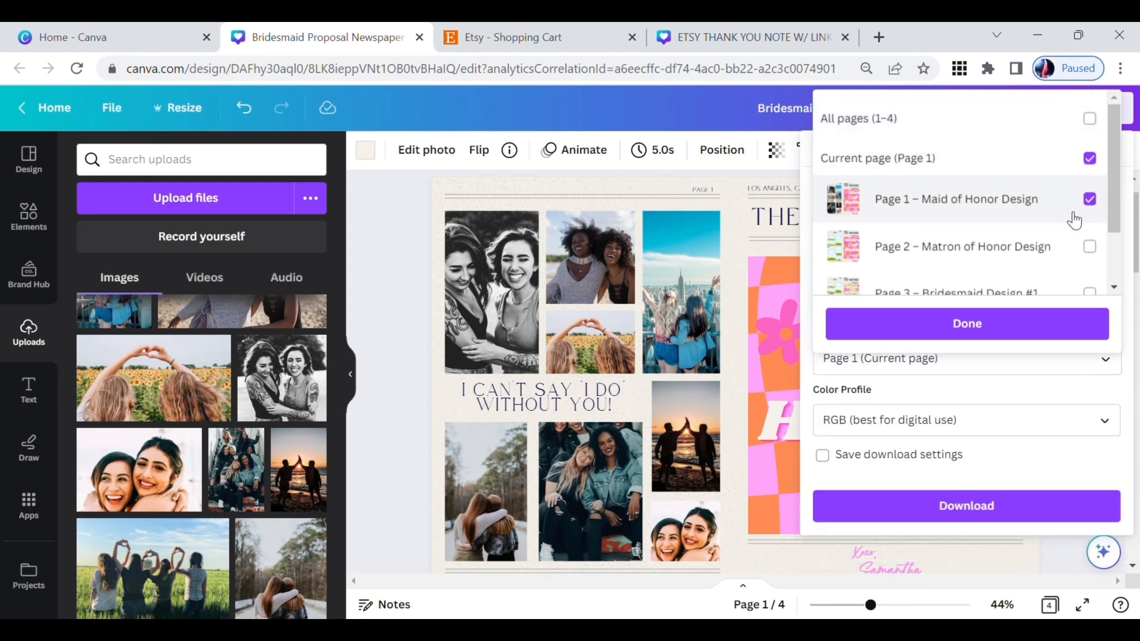
{"action": "left_click", "coordinate": [987, 324]}
{"action": "right_click", "coordinate": [989, 321]}
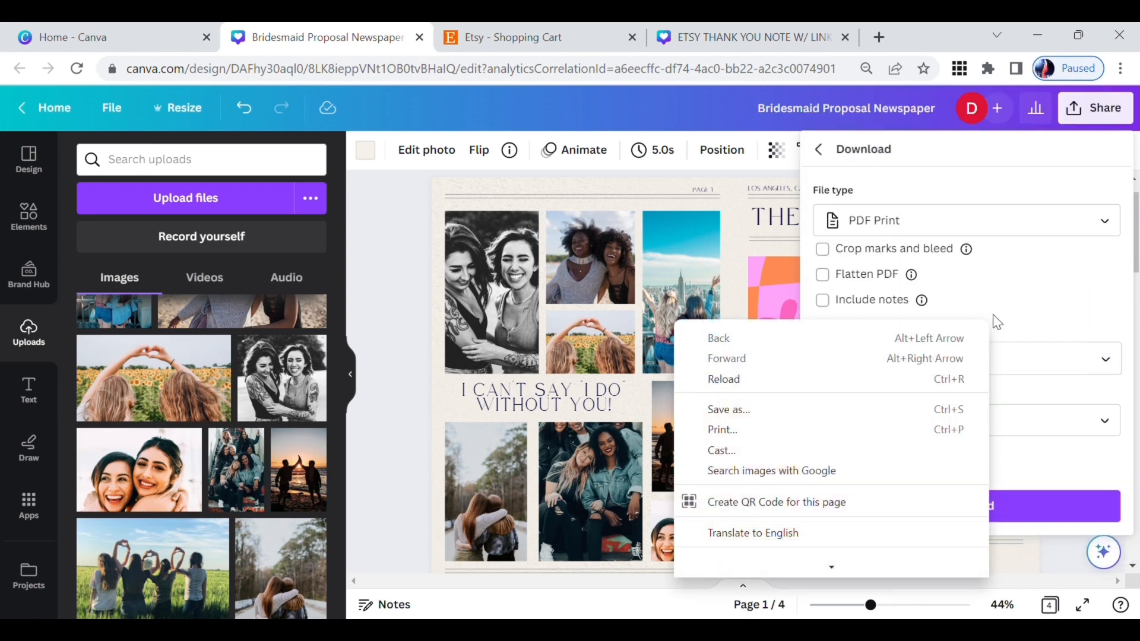
{"action": "left_click", "coordinate": [1051, 281]}
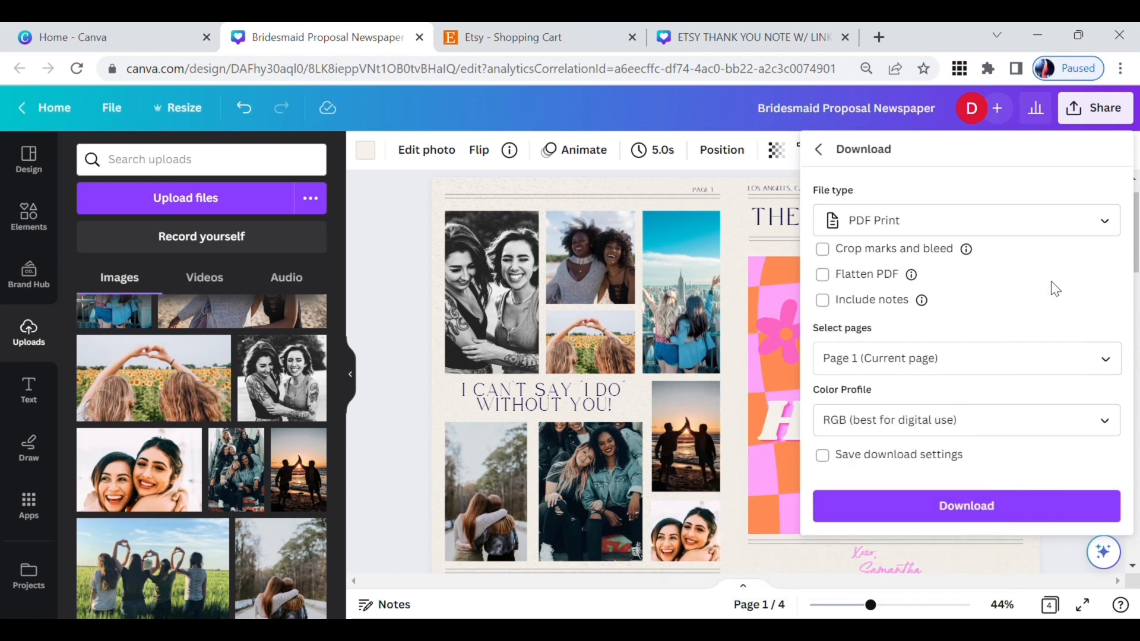
{"action": "left_click", "coordinate": [958, 514]}
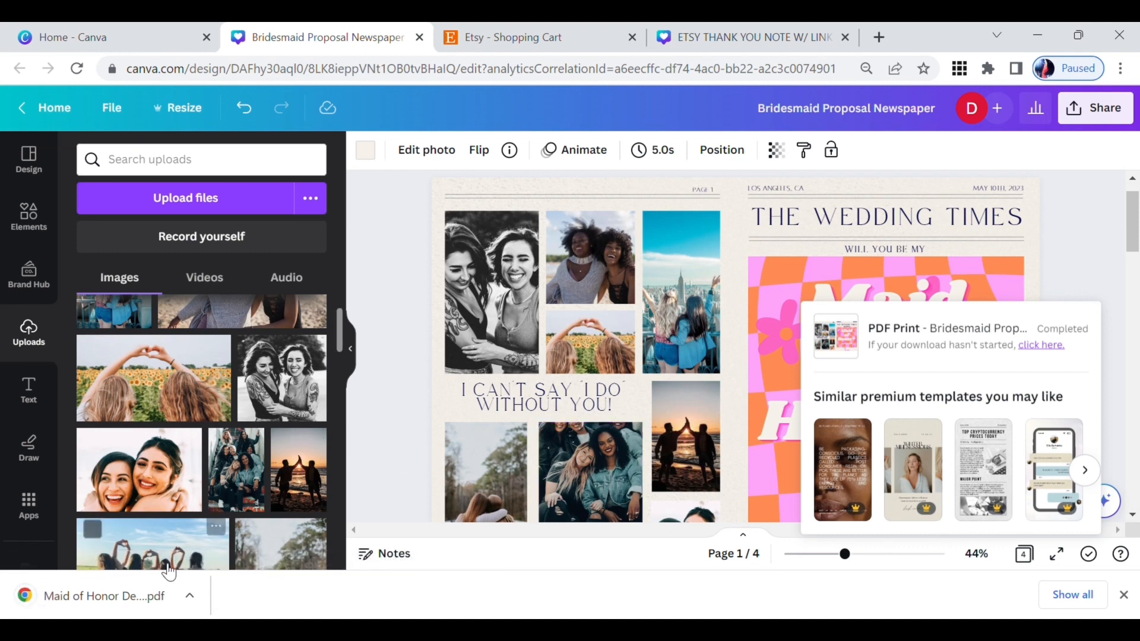
Step: Open the downloaded Maid of Honor Design PDF and check the whole page from top to bottom
{"action": "left_click", "coordinate": [116, 593]}
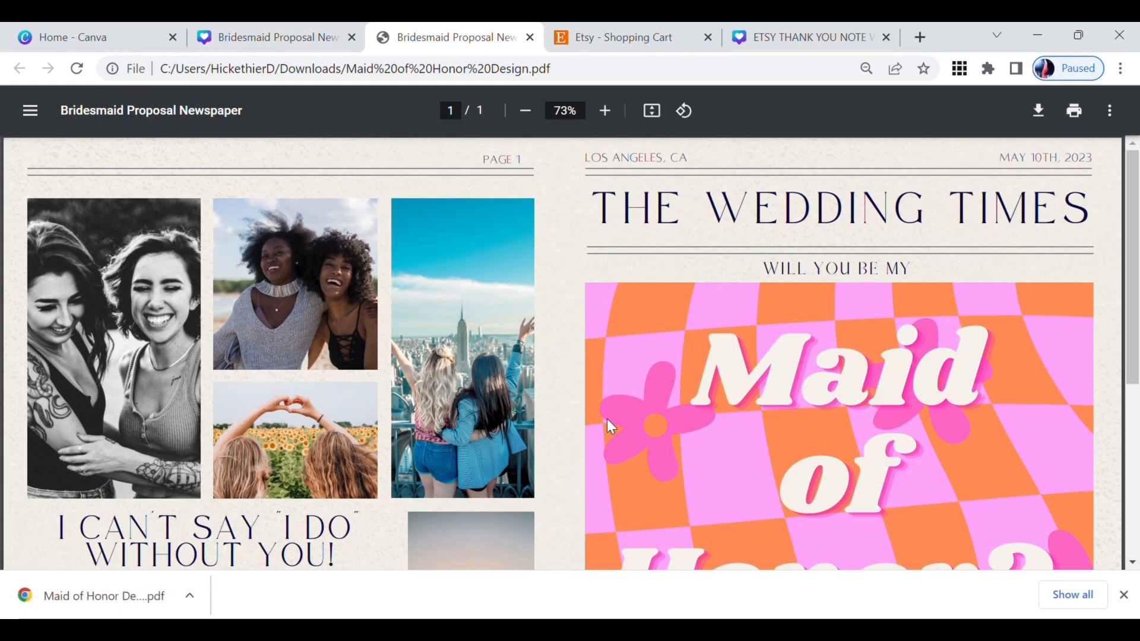
{"action": "scroll", "coordinate": [608, 420], "scroll_direction": "down", "scroll_amount": 3}
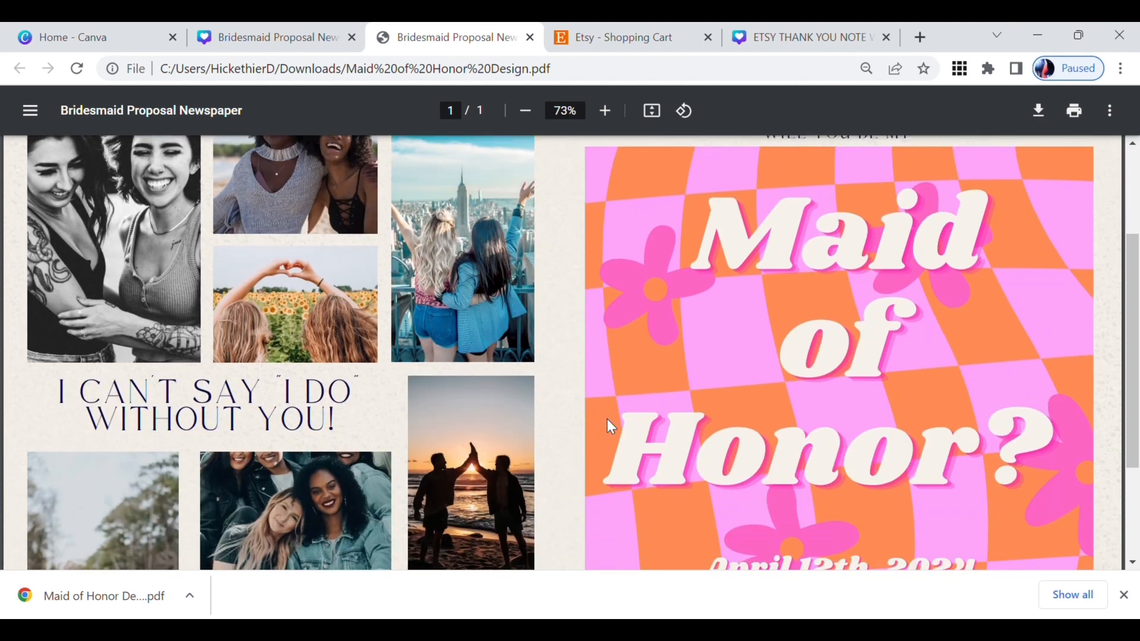
{"action": "scroll", "coordinate": [608, 420], "scroll_direction": "down", "scroll_amount": 3}
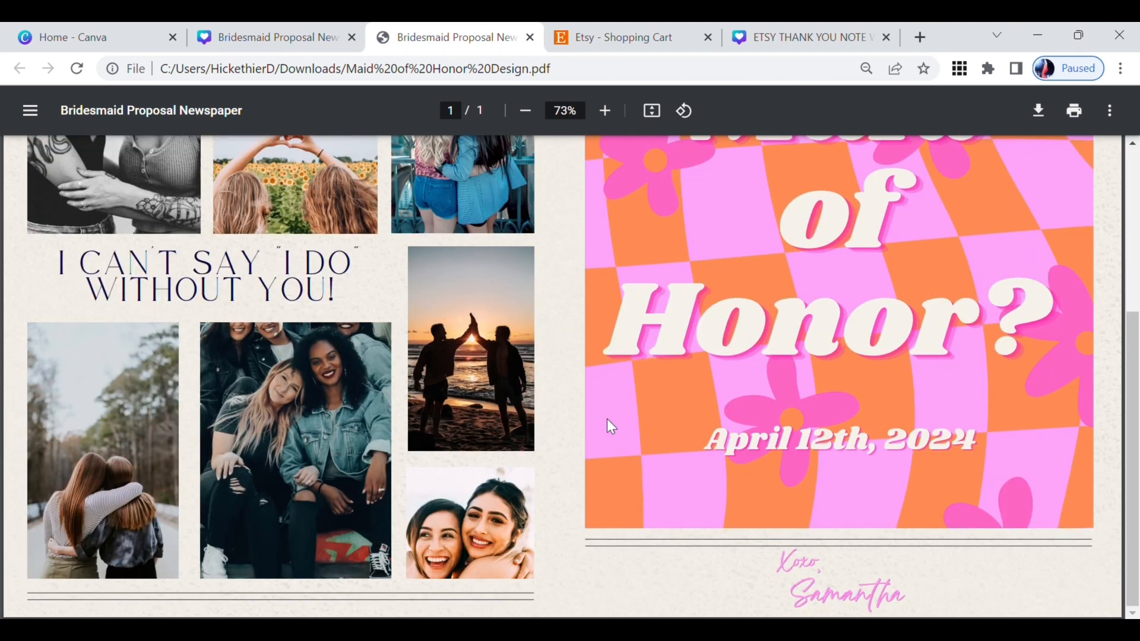
{"action": "scroll", "coordinate": [610, 427], "scroll_direction": "up", "scroll_amount": 6}
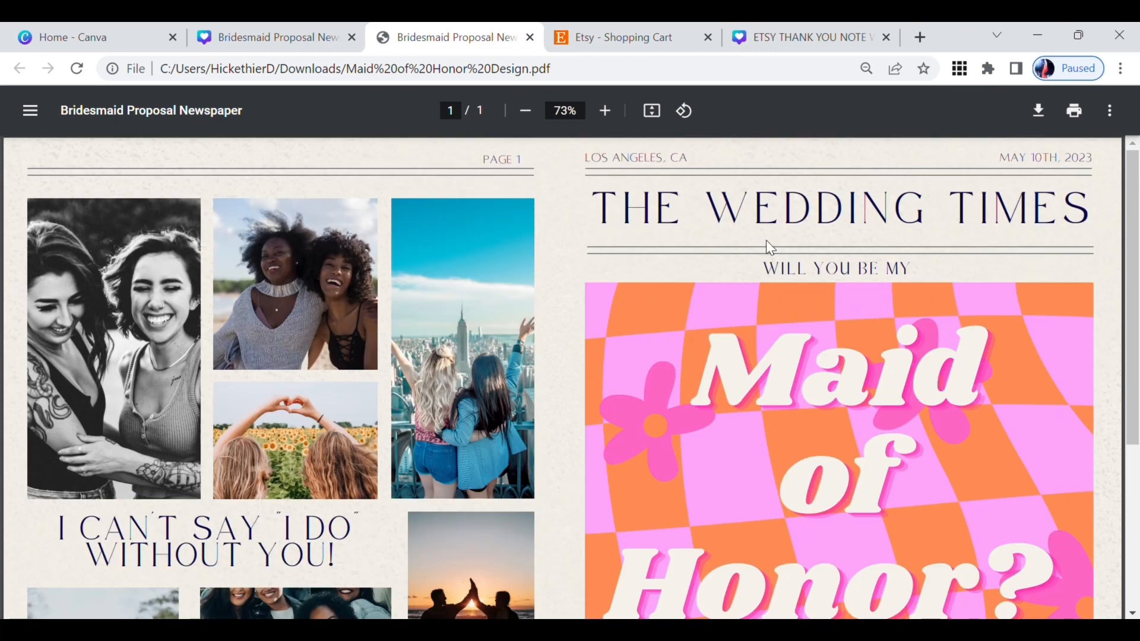
Step: Start printing the PDF and set the destination to the PACT 6 - SHARP UD3 PCL6 printer
{"action": "left_click", "coordinate": [1075, 110]}
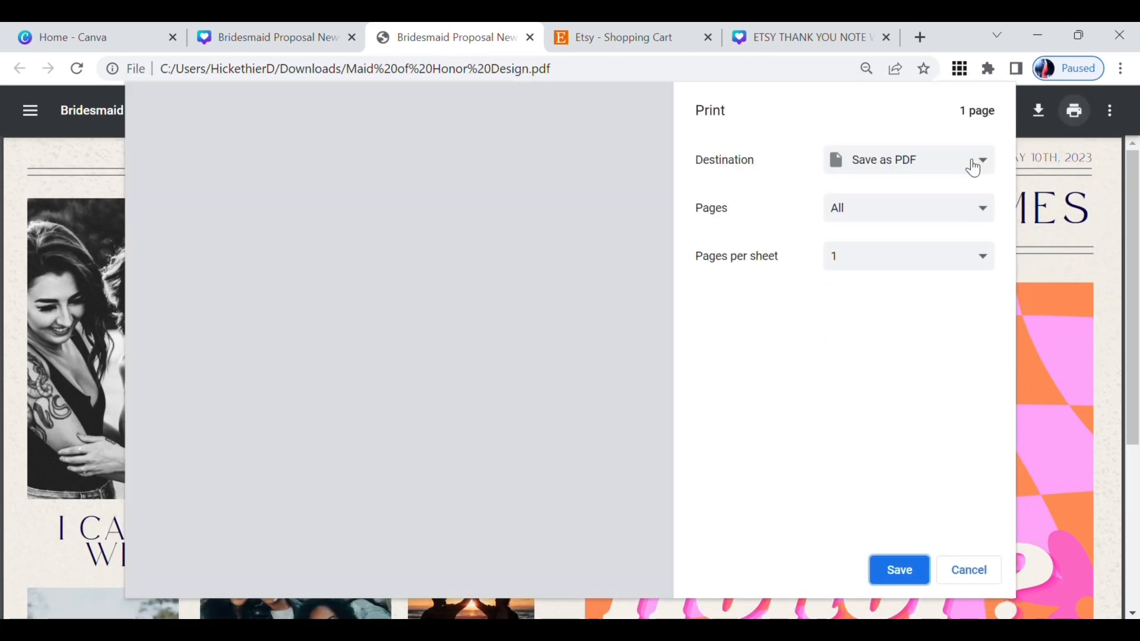
{"action": "left_click", "coordinate": [973, 166]}
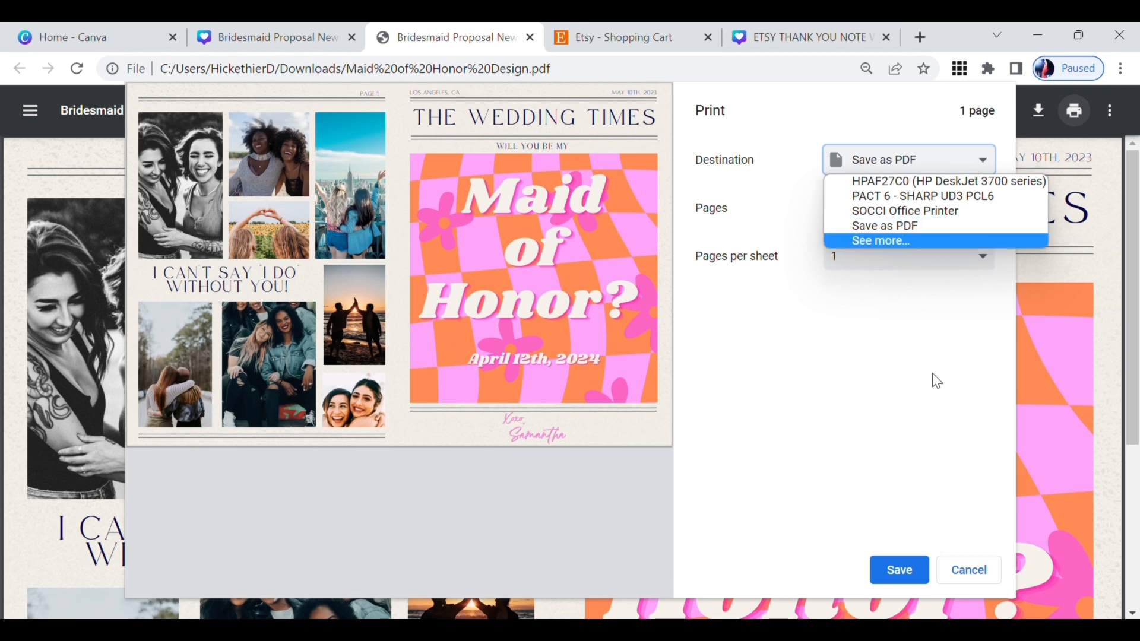
{"action": "left_click", "coordinate": [944, 198]}
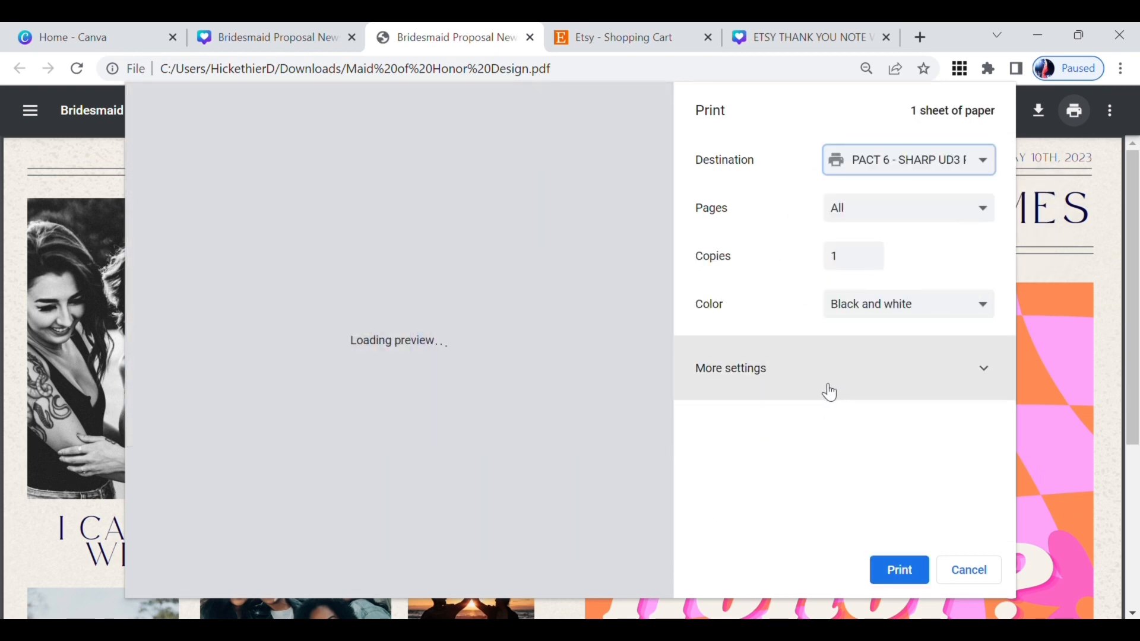
Step: Expand the additional print settings, set the paper size to Executive, and switch the output to color
{"action": "left_click", "coordinate": [941, 379]}
{"action": "scroll", "coordinate": [917, 412], "scroll_direction": "down", "scroll_amount": 2}
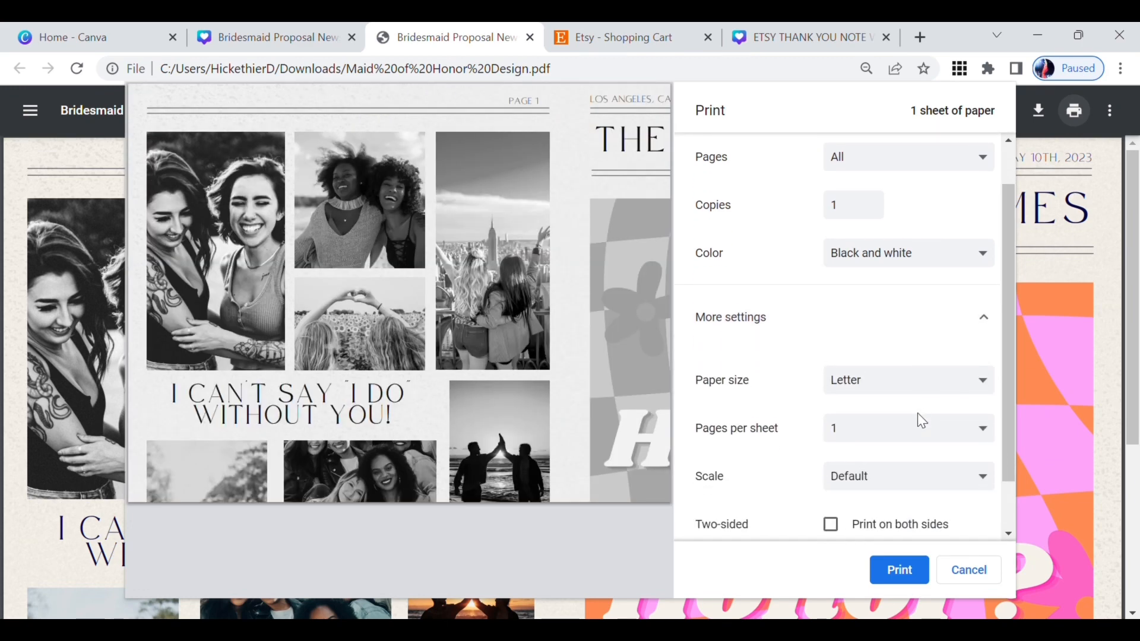
{"action": "left_click", "coordinate": [925, 362]}
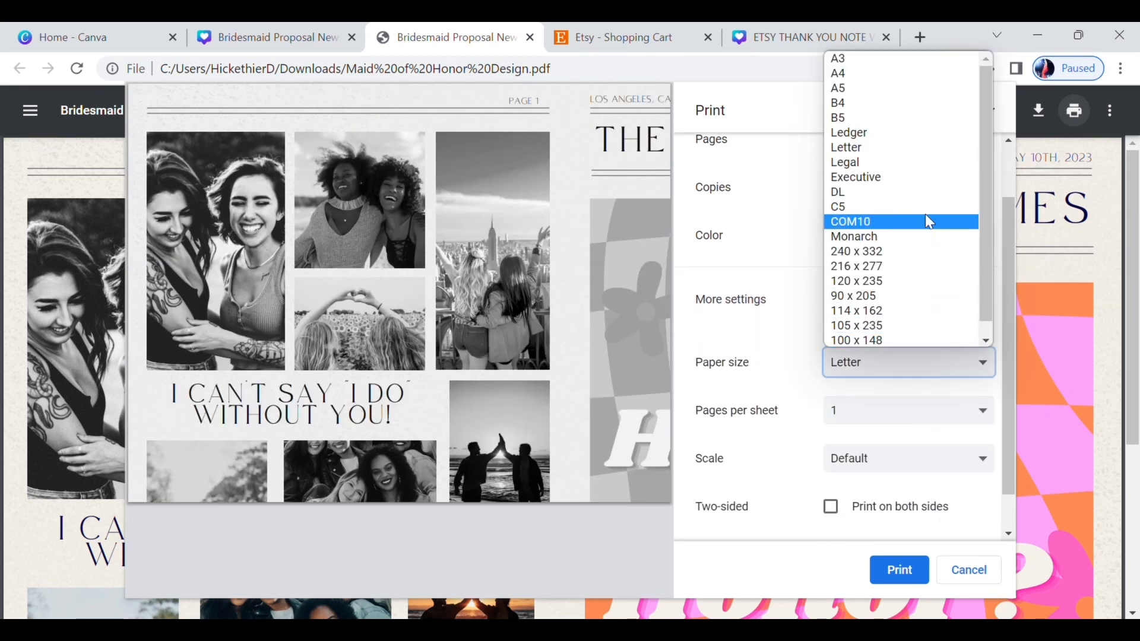
{"action": "left_click", "coordinate": [924, 177]}
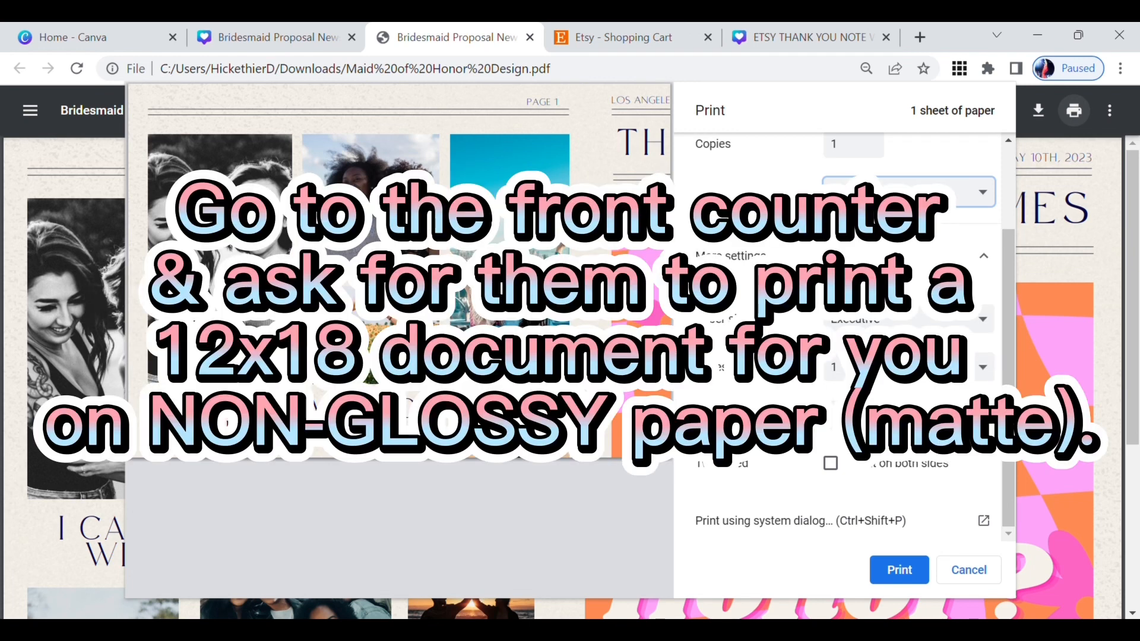
{"action": "scroll", "coordinate": [783, 434], "scroll_direction": "up", "scroll_amount": 1}
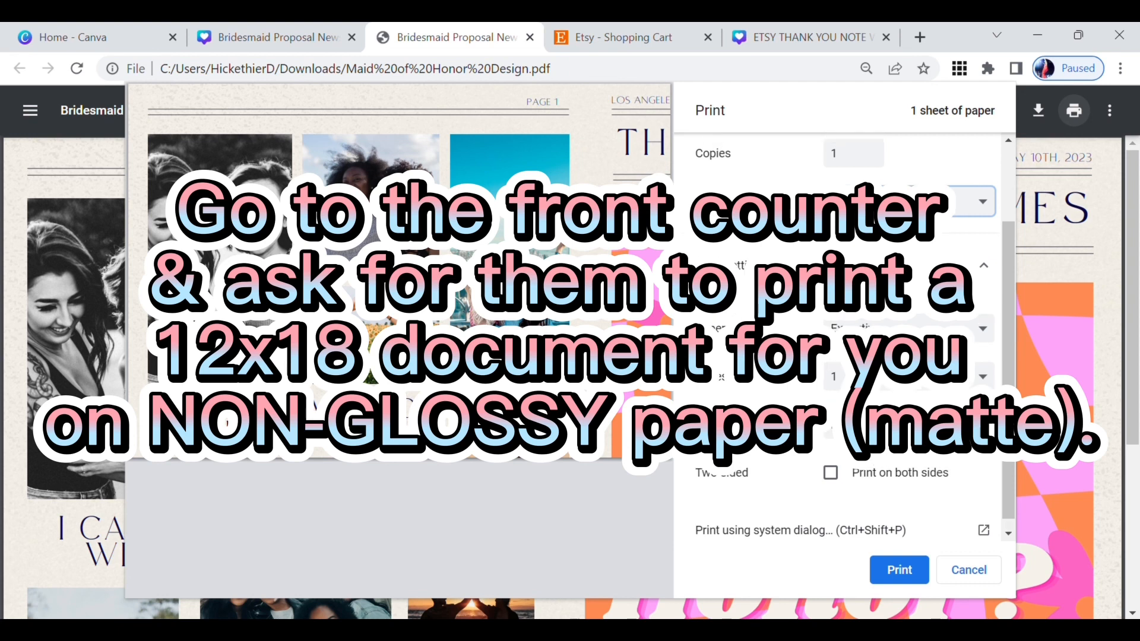
{"action": "scroll", "coordinate": [843, 333], "scroll_direction": "up", "scroll_amount": 2}
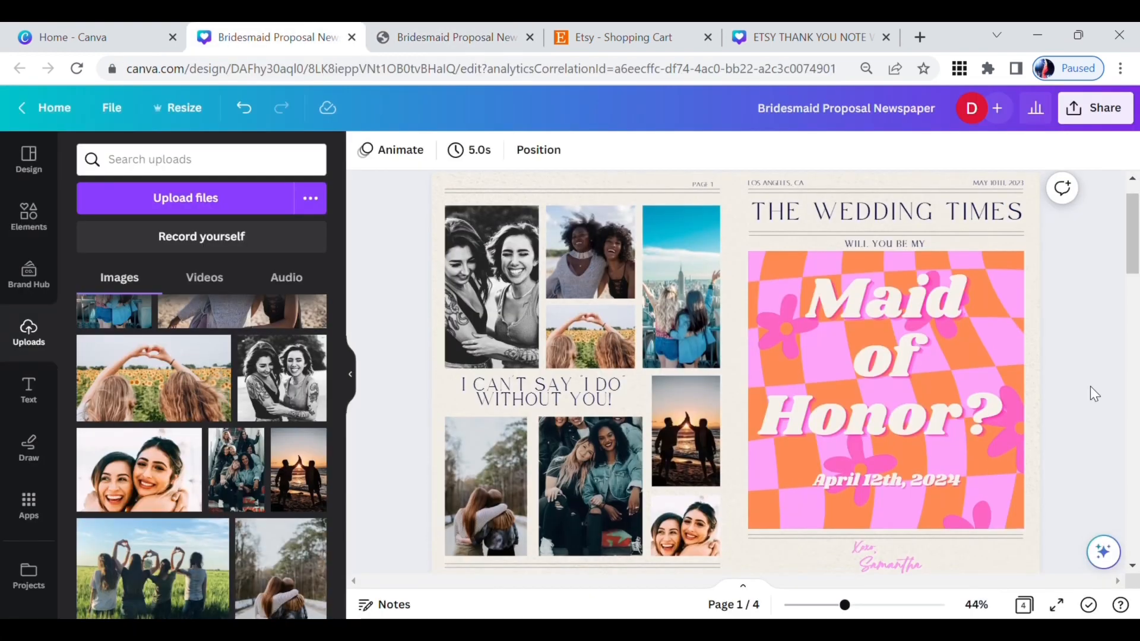
Step: Return to the Canva newspaper design at the Matron of Honor page and set the download file type to PDF Print
{"action": "scroll", "coordinate": [1095, 394], "scroll_direction": "down", "scroll_amount": 4}
{"action": "scroll", "coordinate": [1090, 386], "scroll_direction": "down", "scroll_amount": 2}
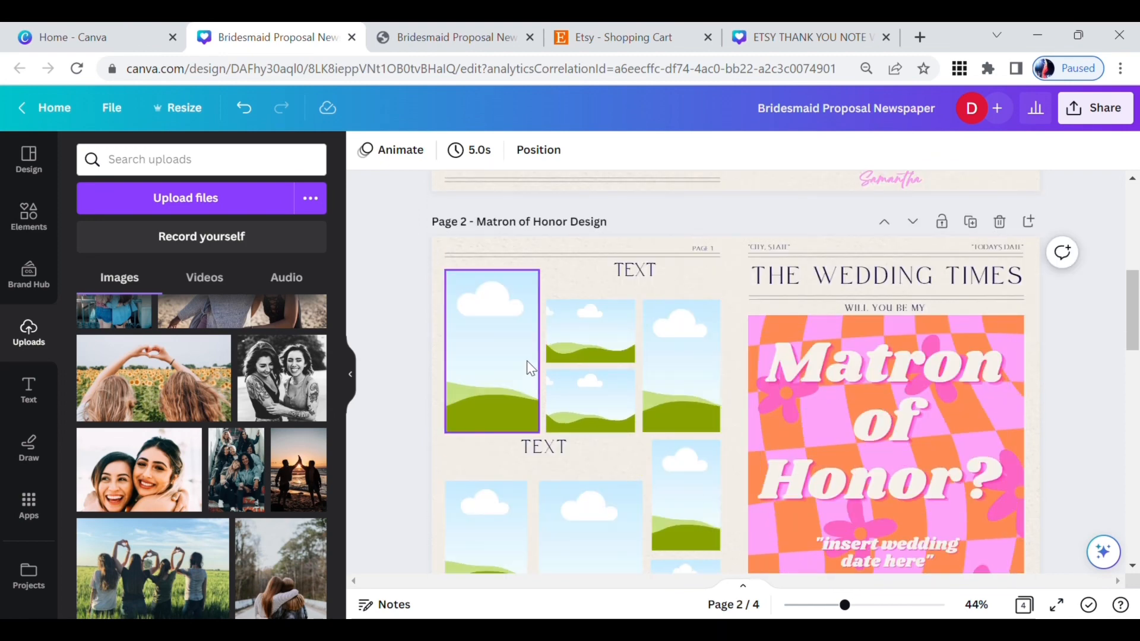
{"action": "left_click", "coordinate": [1095, 107]}
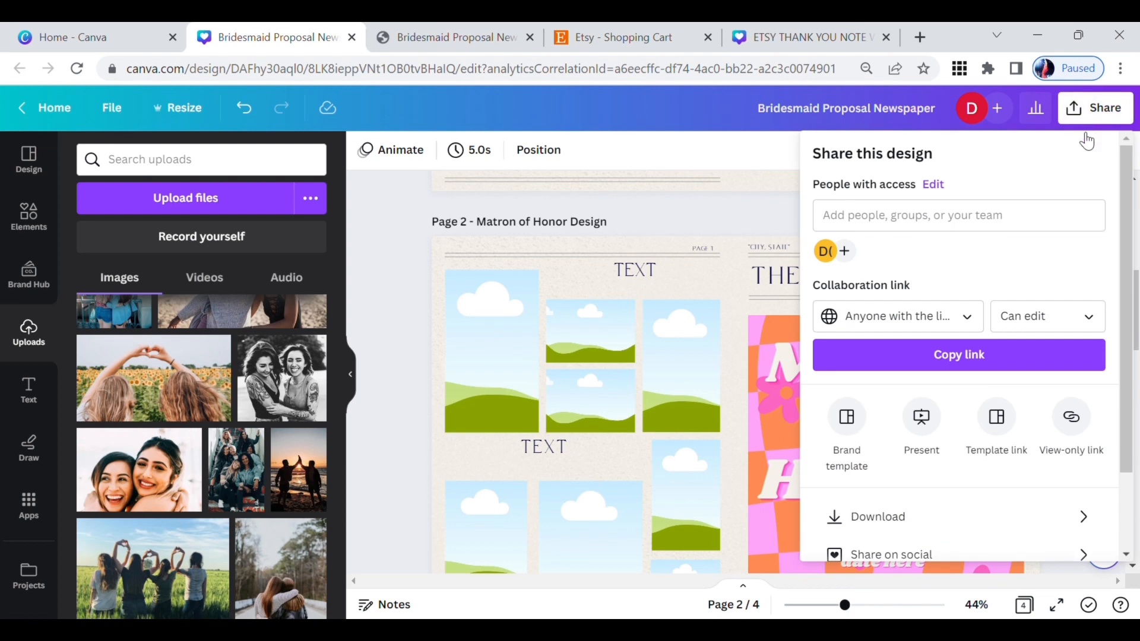
{"action": "left_click", "coordinate": [1026, 509]}
{"action": "left_click", "coordinate": [930, 226]}
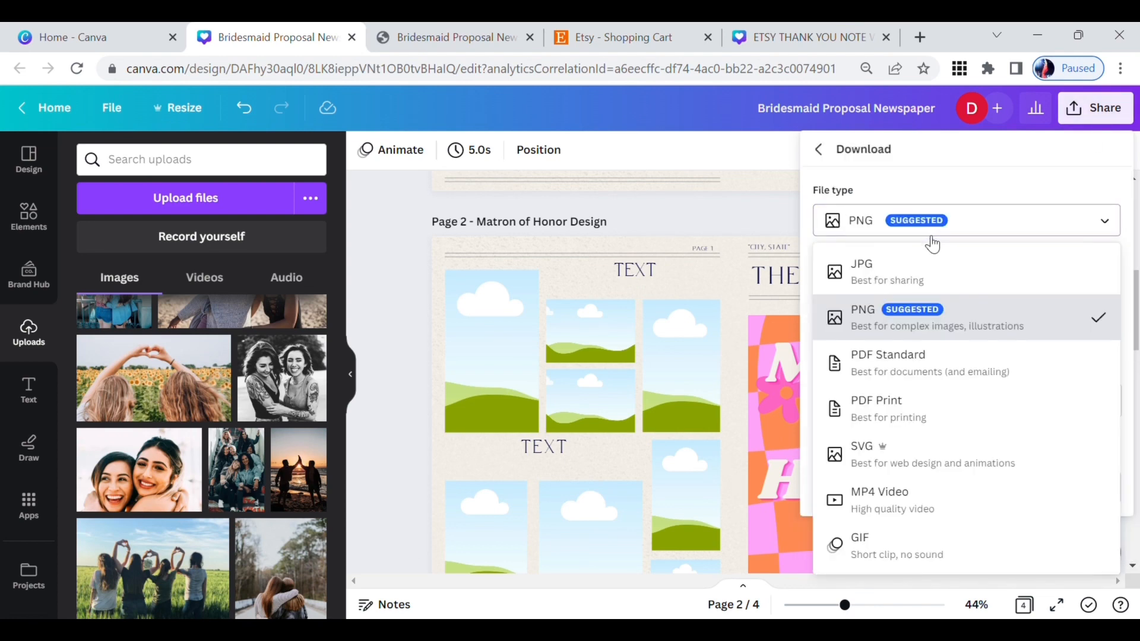
{"action": "left_click", "coordinate": [925, 405]}
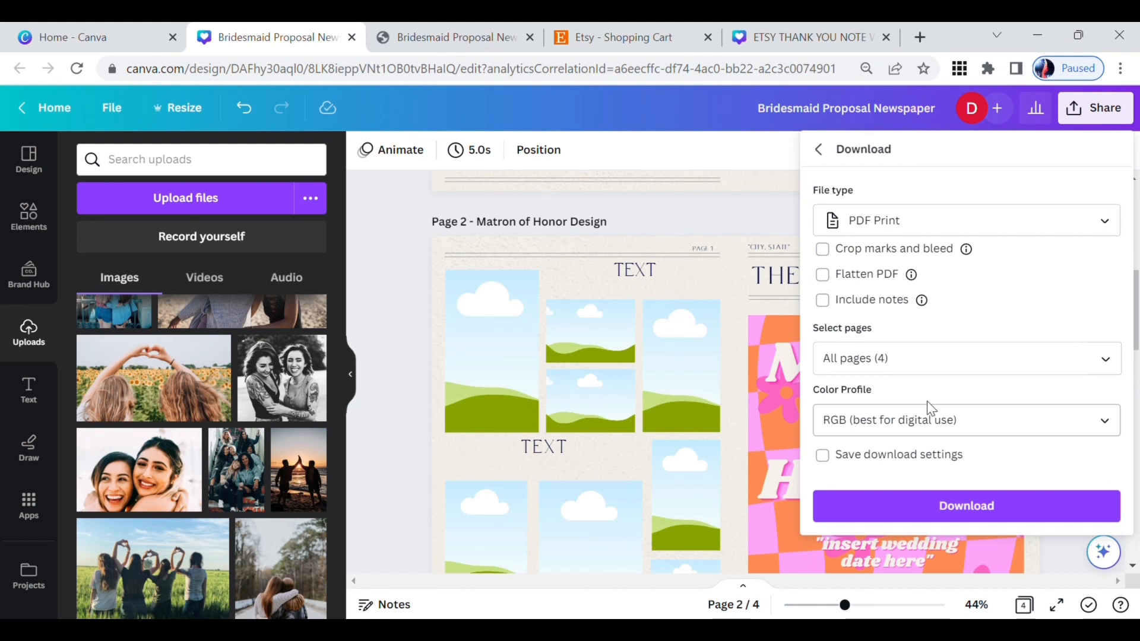
Step: Limit the download to "Page 2 - Matron of Honor Design" and download the file
{"action": "left_click", "coordinate": [1104, 369]}
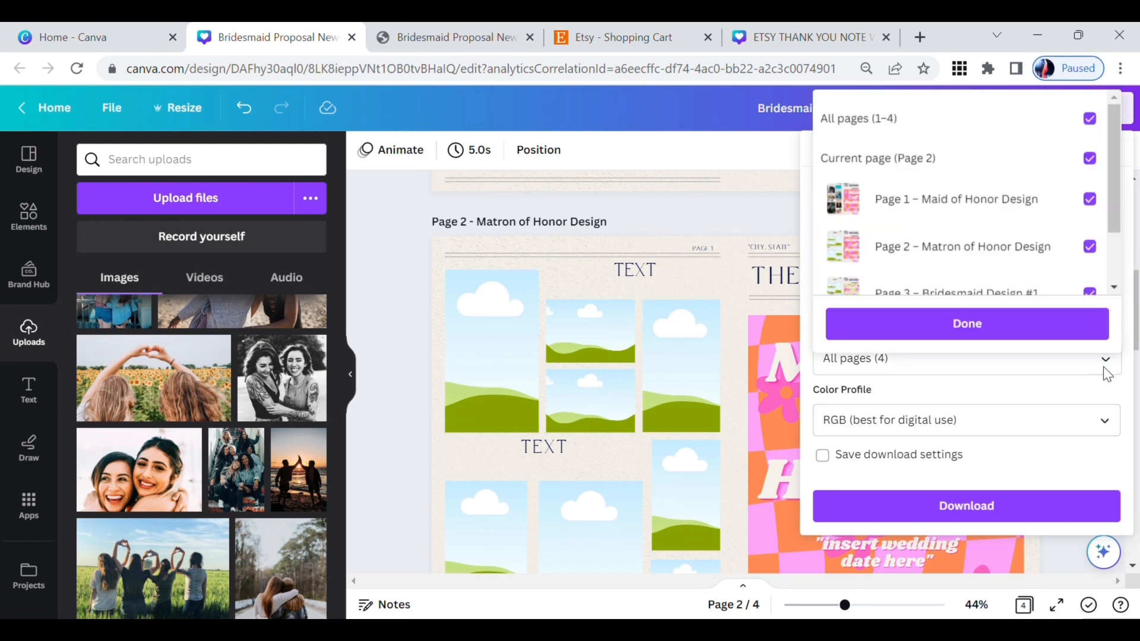
{"action": "left_click", "coordinate": [1091, 118]}
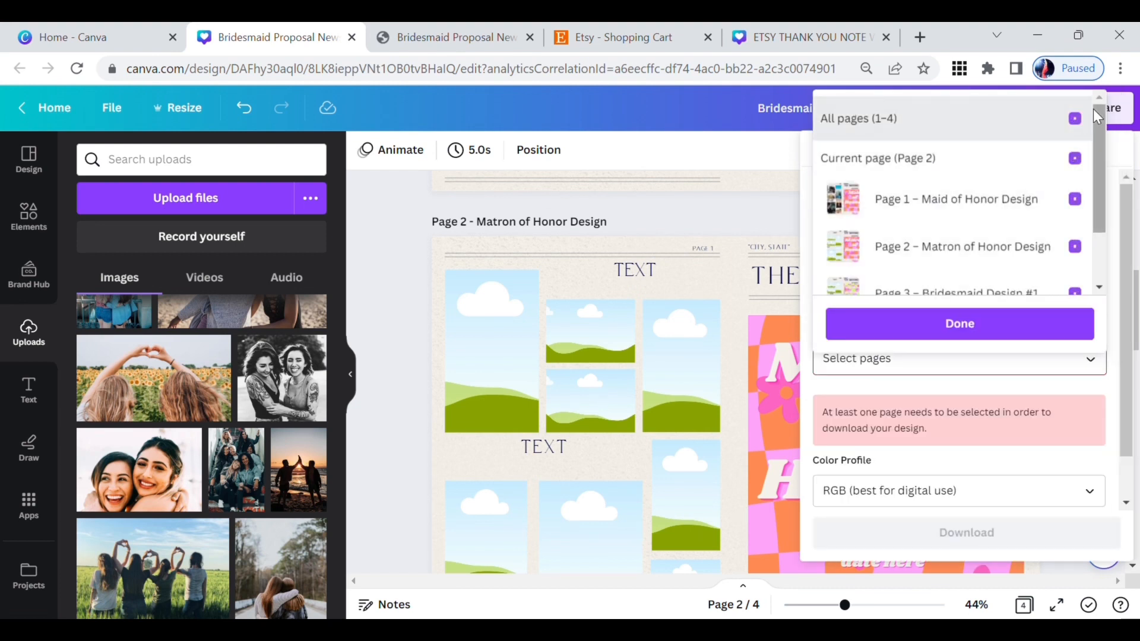
{"action": "left_click", "coordinate": [1074, 249]}
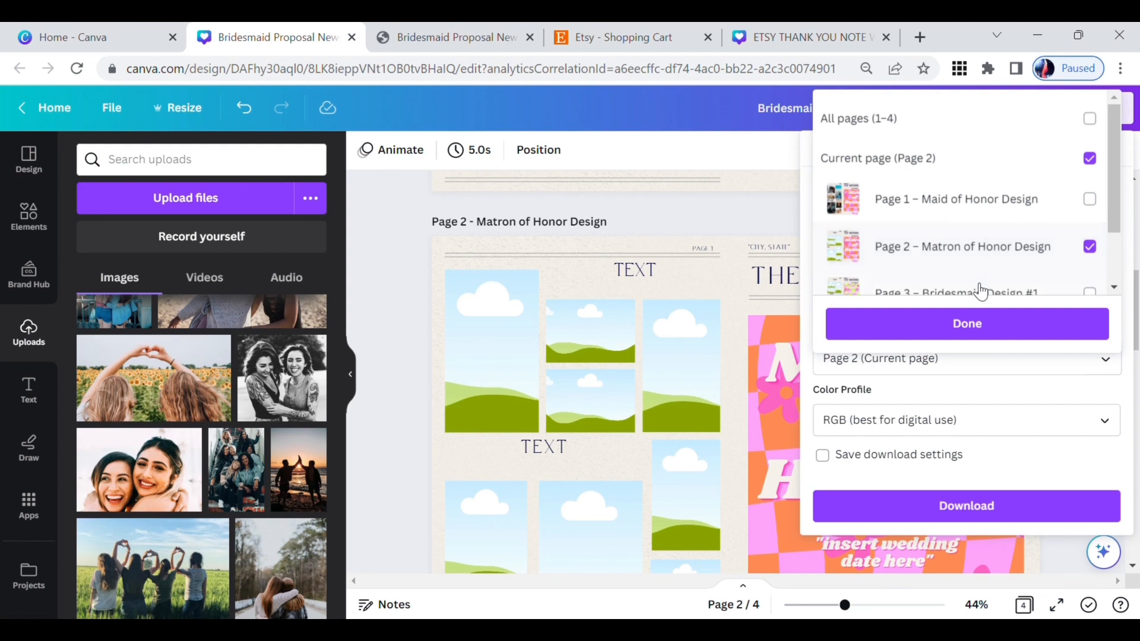
{"action": "left_click", "coordinate": [972, 323]}
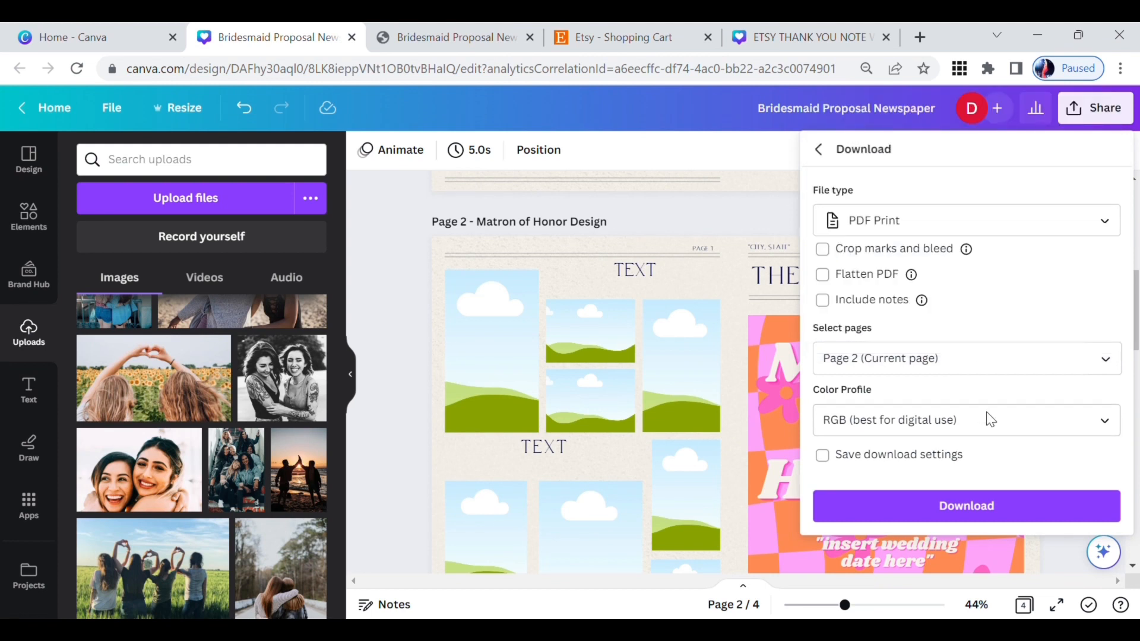
{"action": "left_click", "coordinate": [972, 506]}
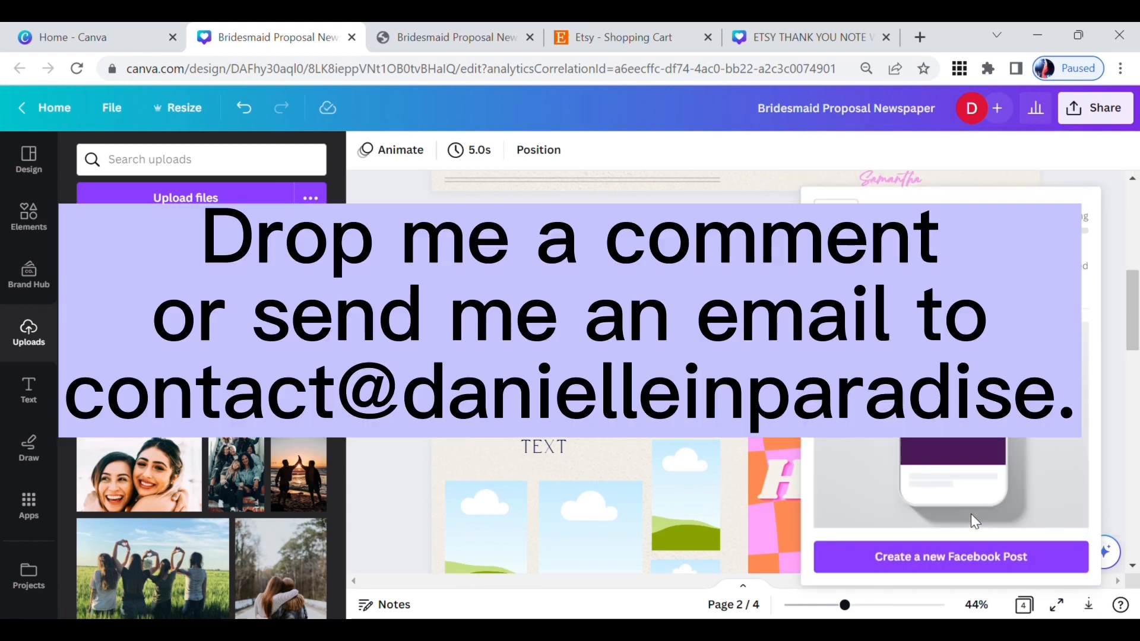